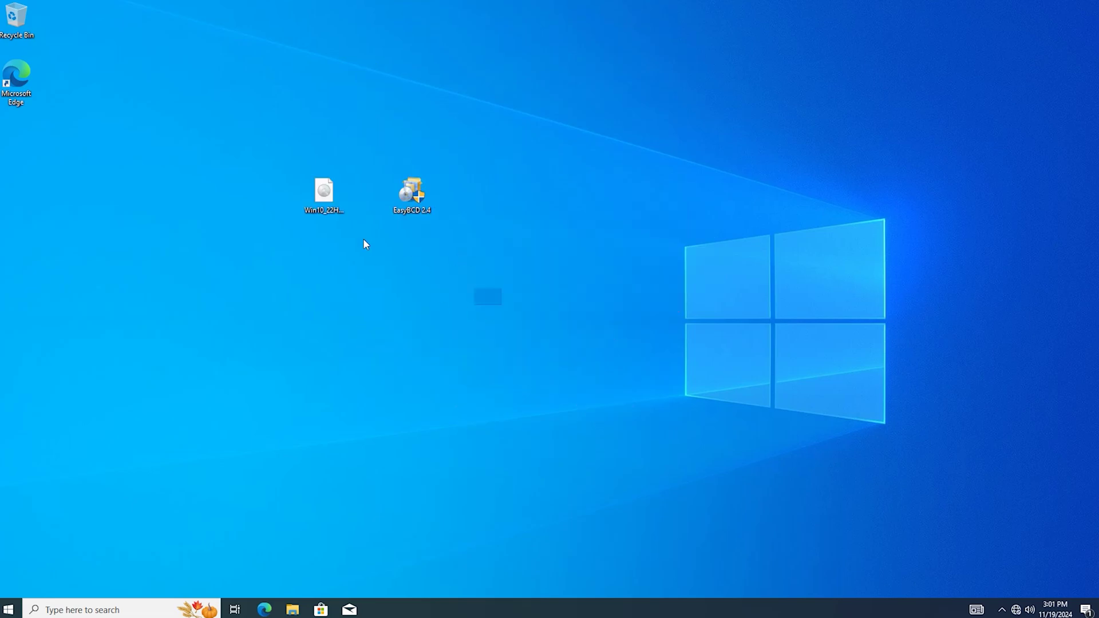
- Select the Win10_22H2 ISO and EasyBCD 2.4 desktop icons together, then open the Win+X quick-link menu
drag(365, 244, 227, 172)
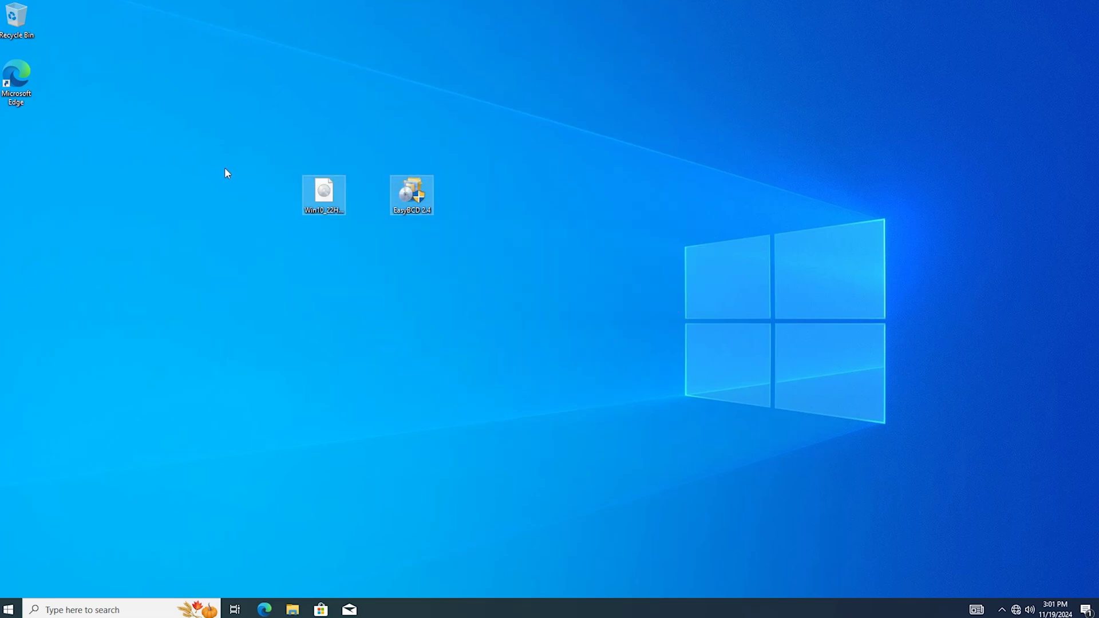
right_click(4, 611)
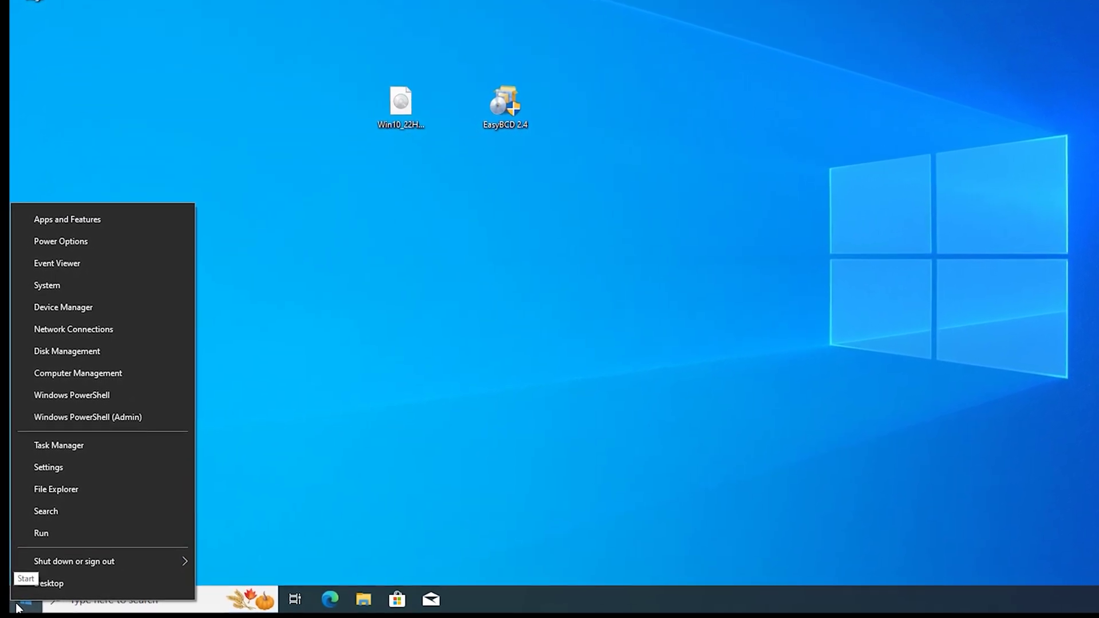
- Shrink the C: volume by 10000 MB in Disk Management
click(70, 352)
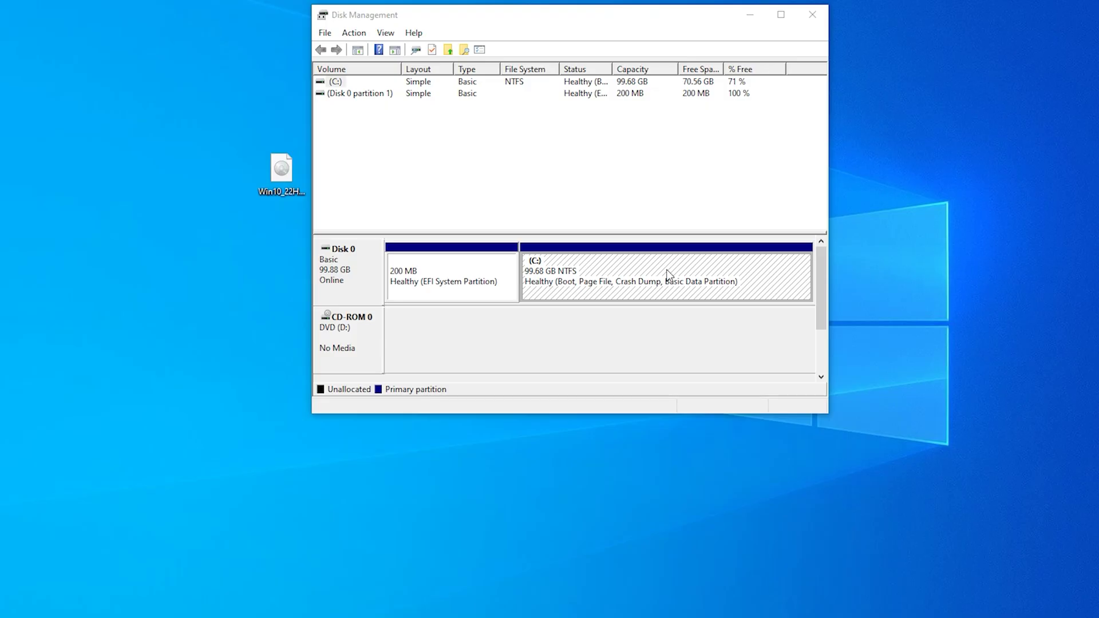
right_click(625, 271)
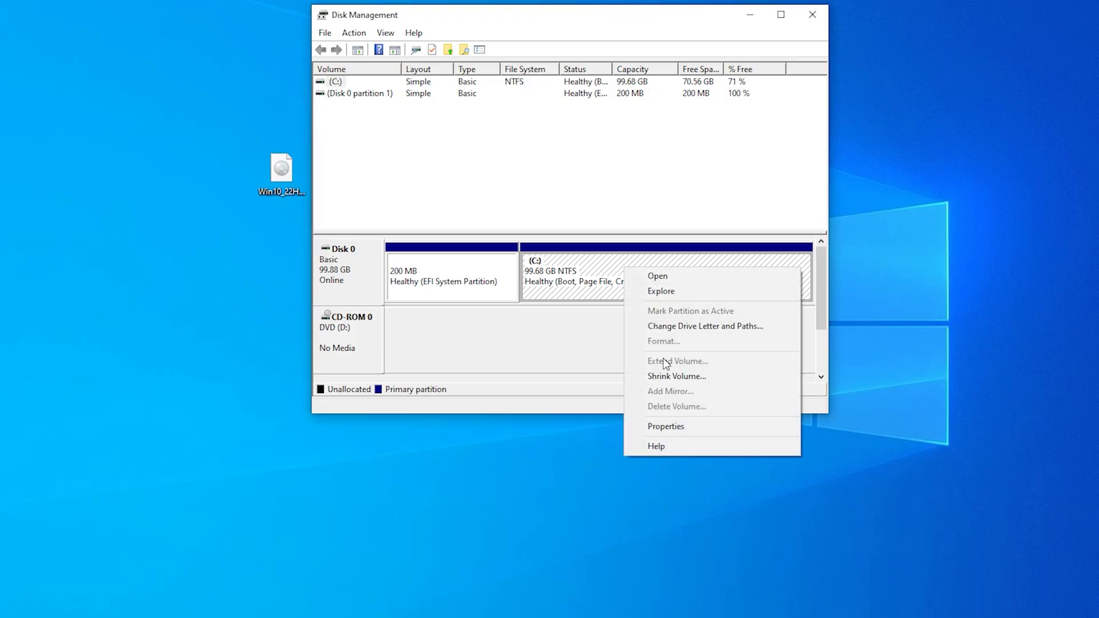
click(667, 377)
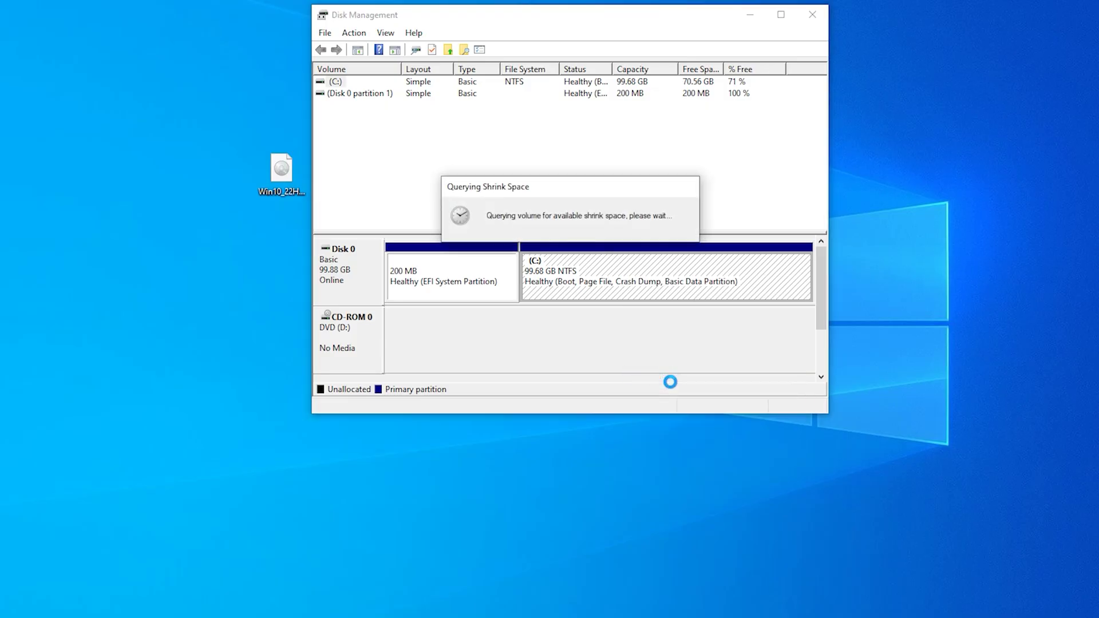
text(1)
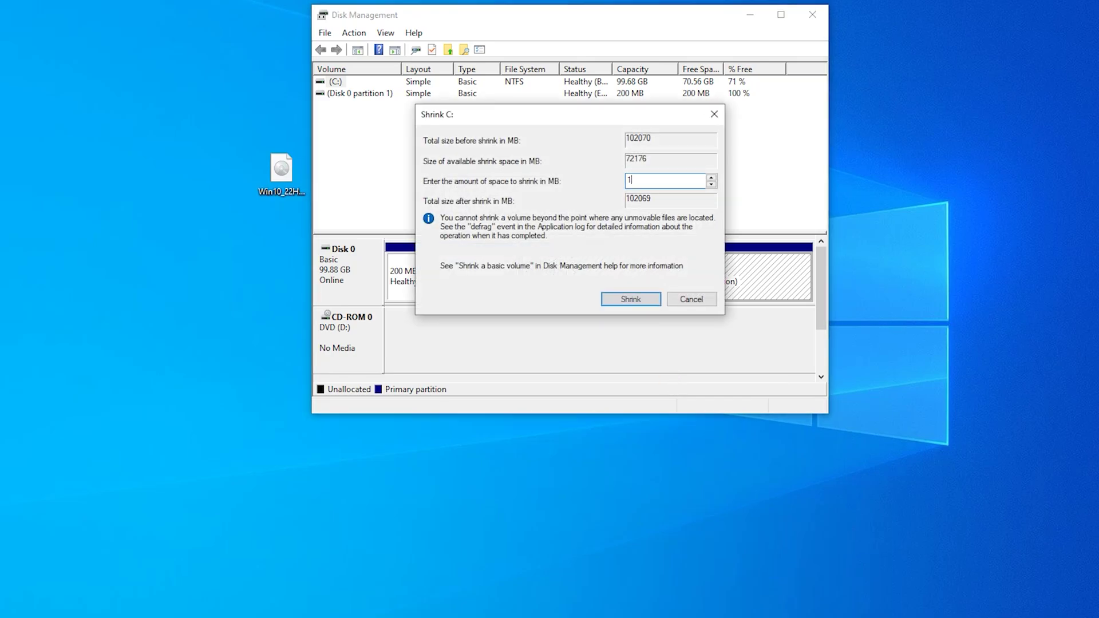
text(0000)
click(630, 299)
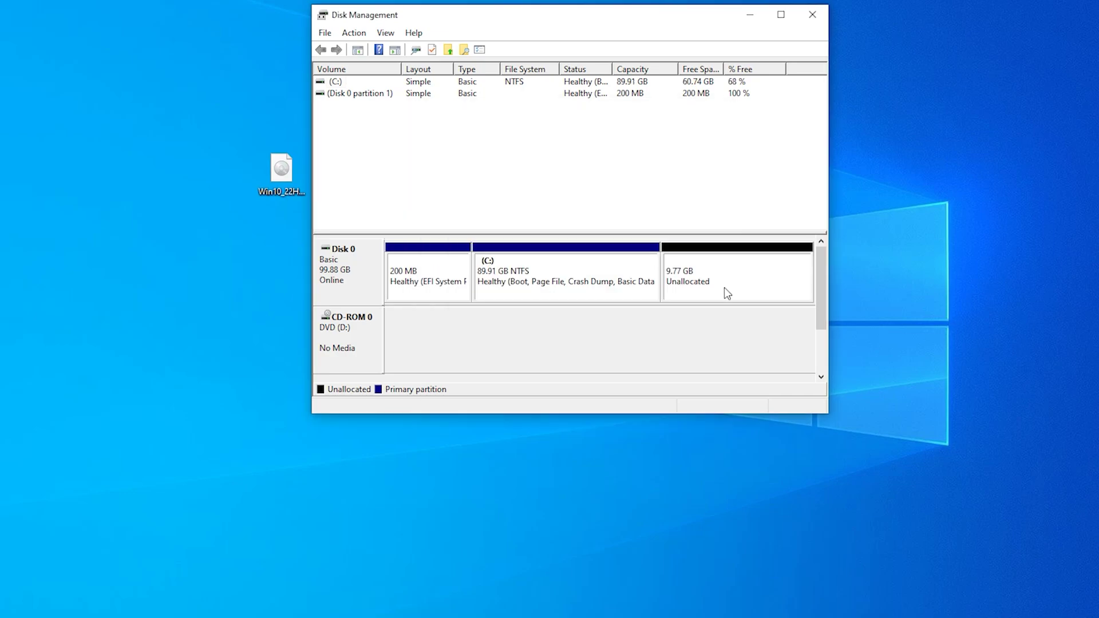
- Turn the freed unallocated space into an NTFS New Volume (E:) with default wizard settings
right_click(725, 273)
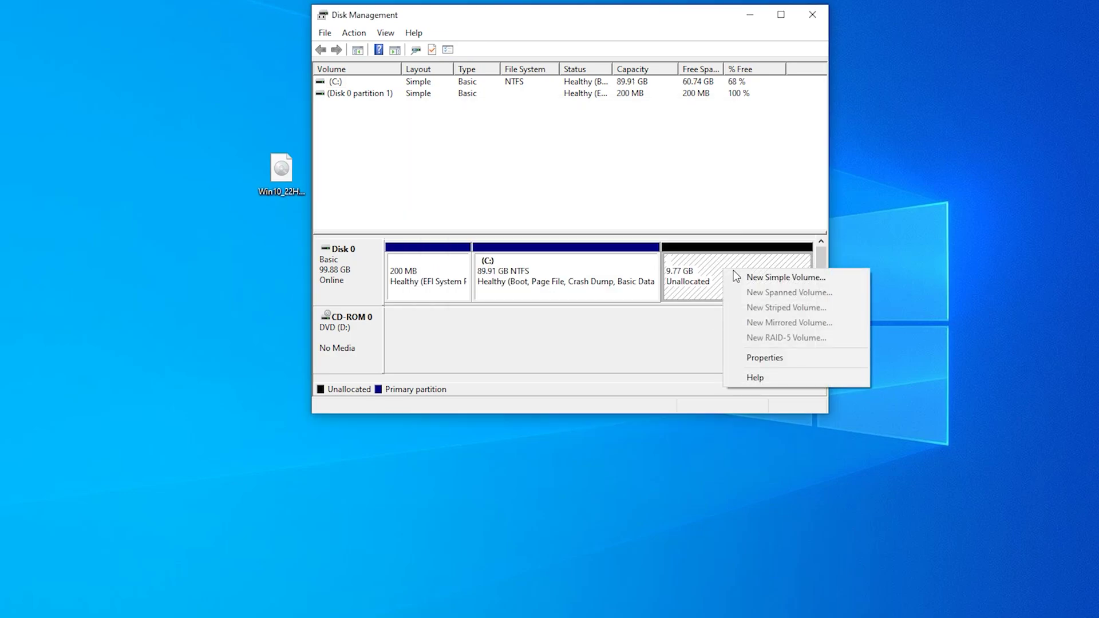
click(771, 280)
click(587, 333)
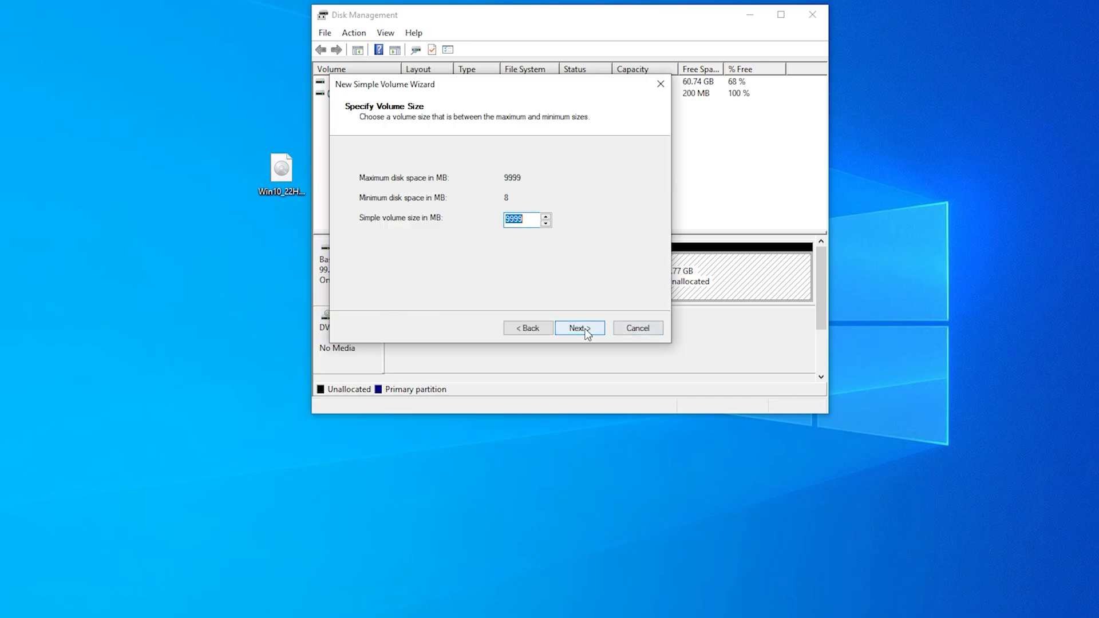
click(586, 333)
click(586, 332)
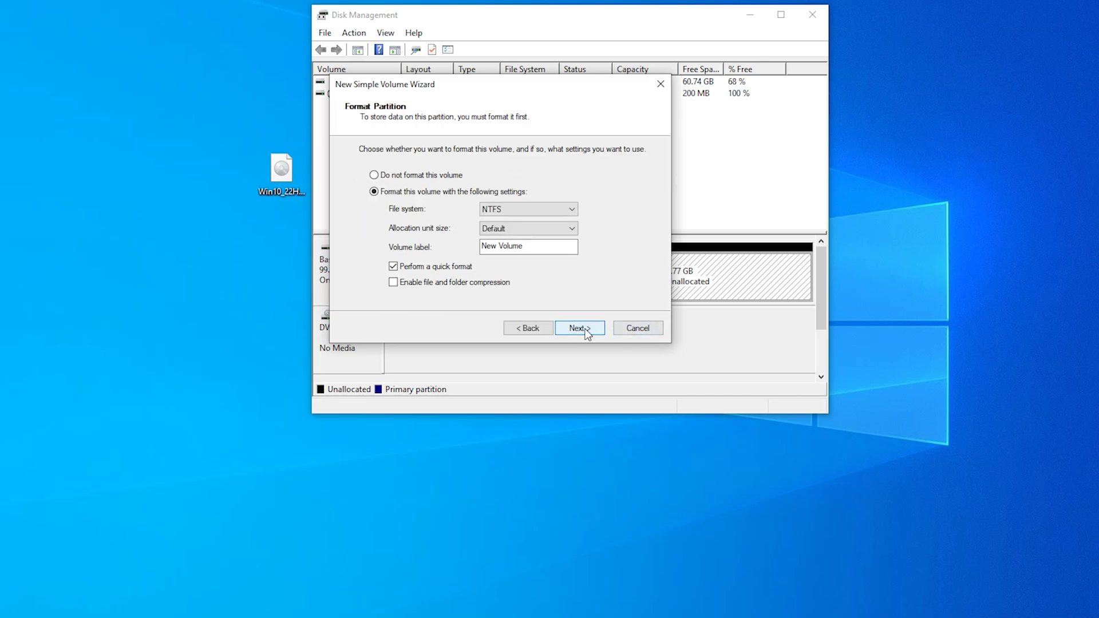
click(587, 333)
click(579, 328)
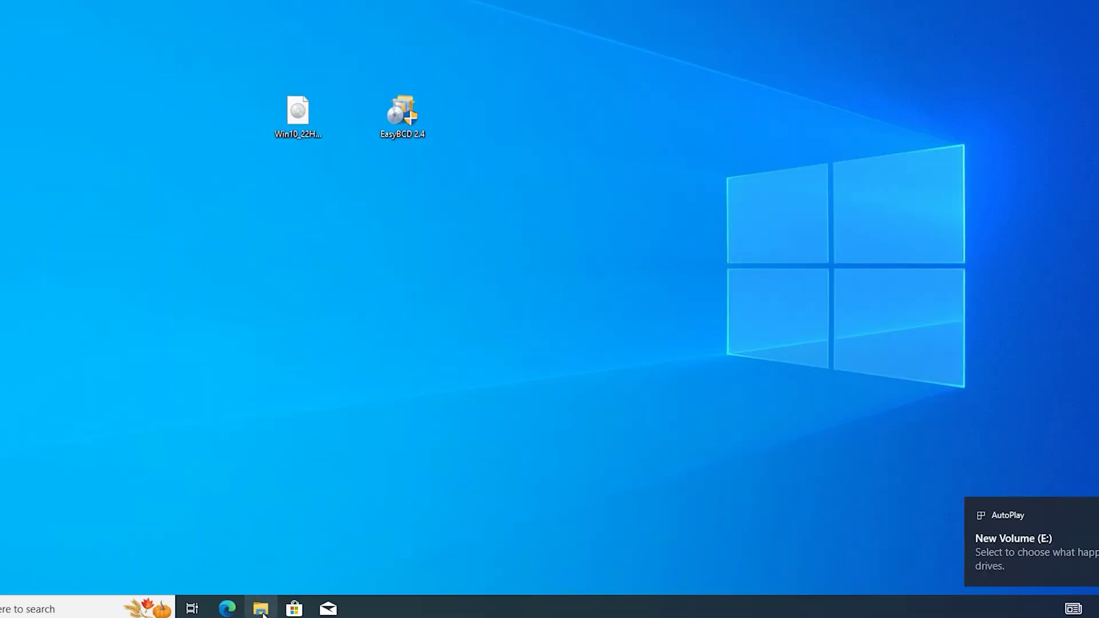
click(261, 609)
click(230, 220)
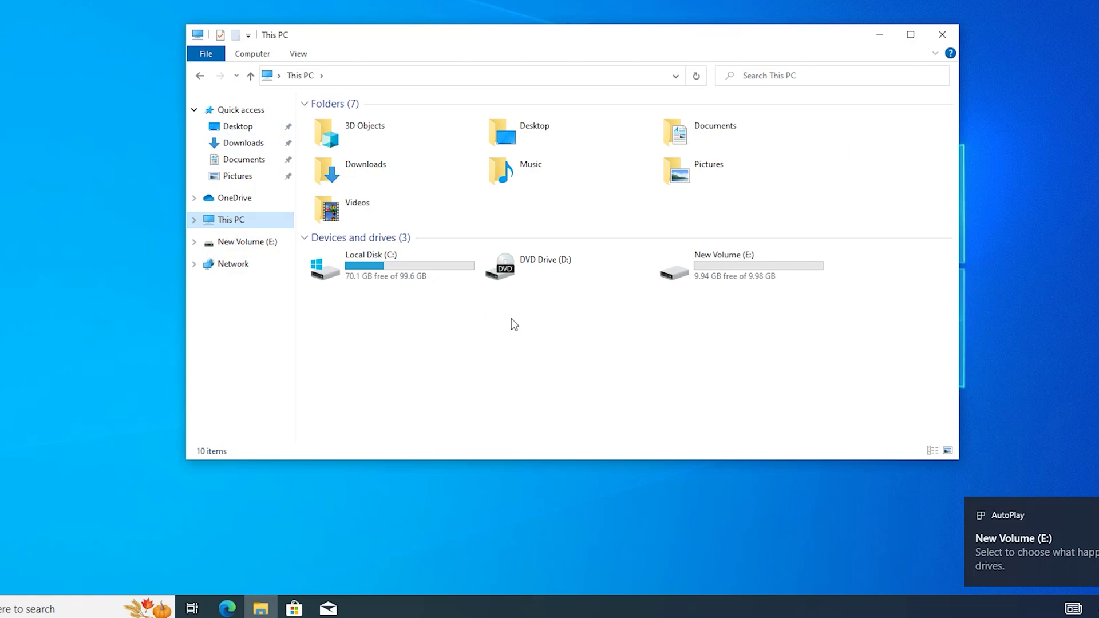
drag(777, 379, 709, 261)
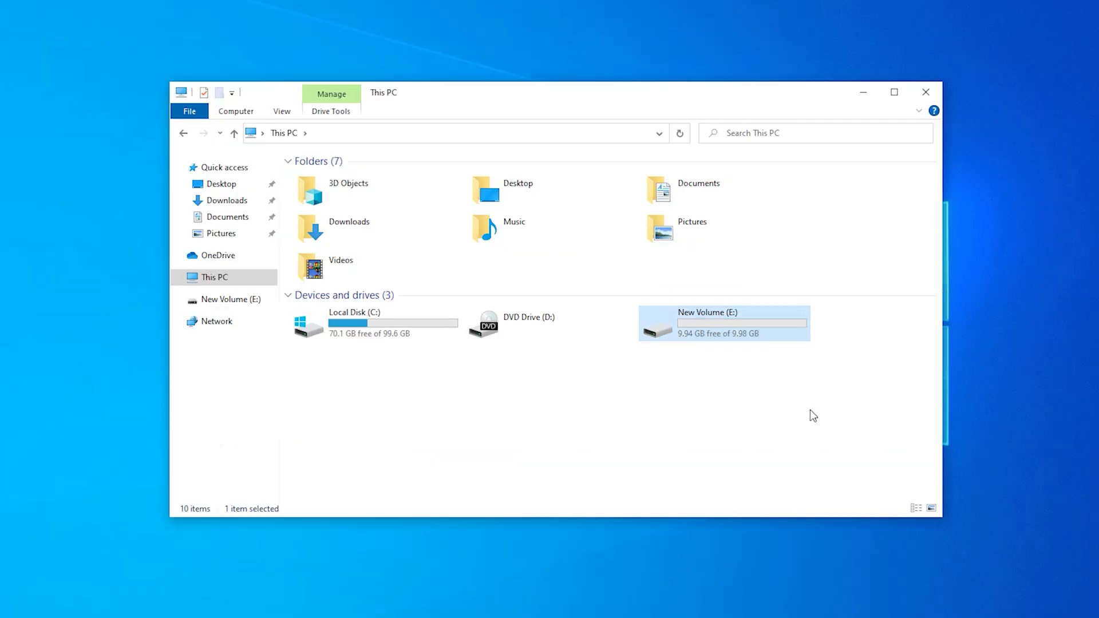
click(933, 91)
drag(293, 195, 274, 178)
click(363, 260)
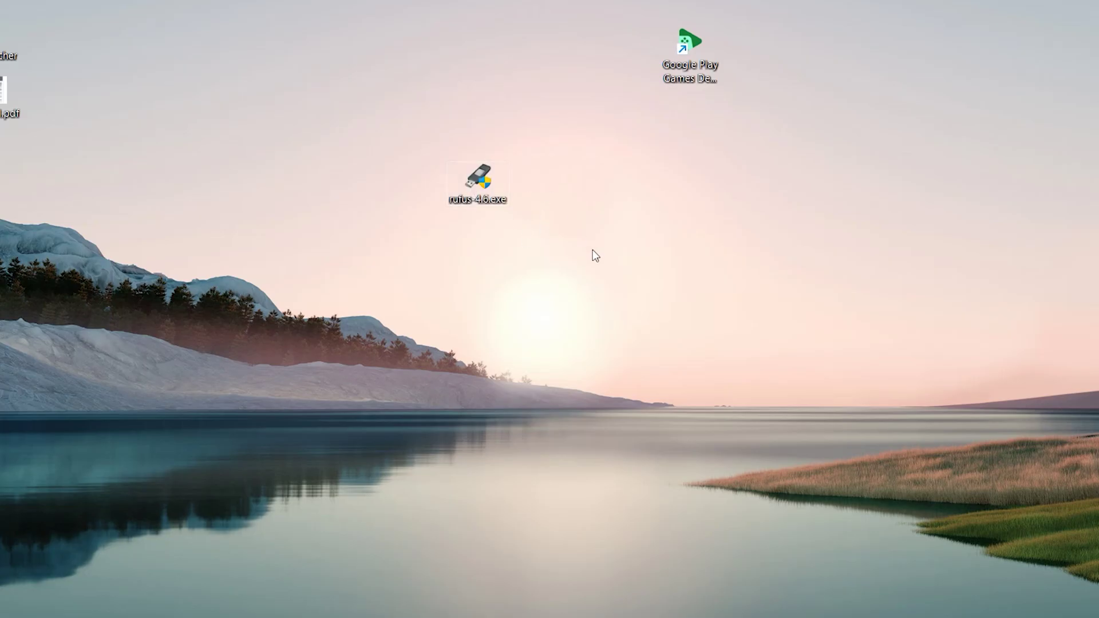
- Launch rufus 4.6 and switch its image button from SELECT to DOWNLOAD
drag(592, 250, 437, 150)
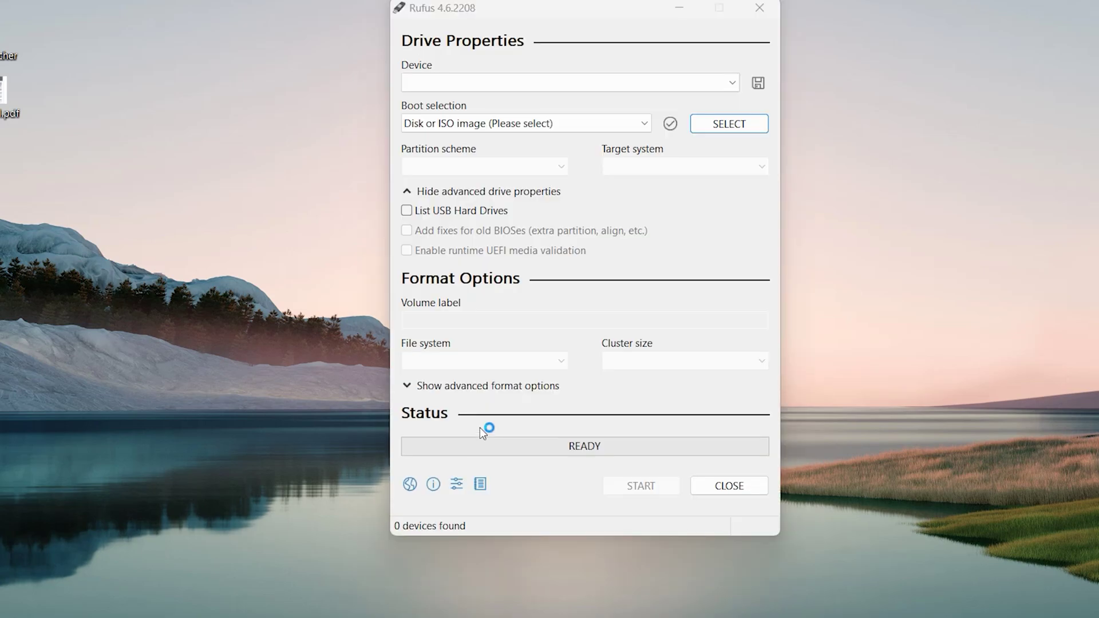
click(762, 124)
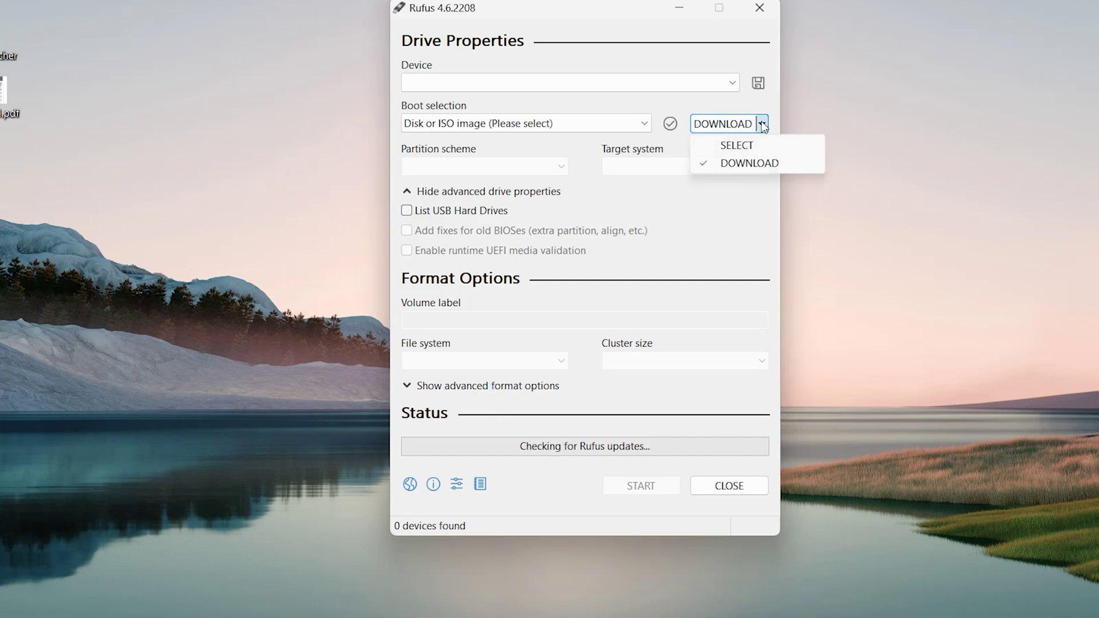
click(745, 165)
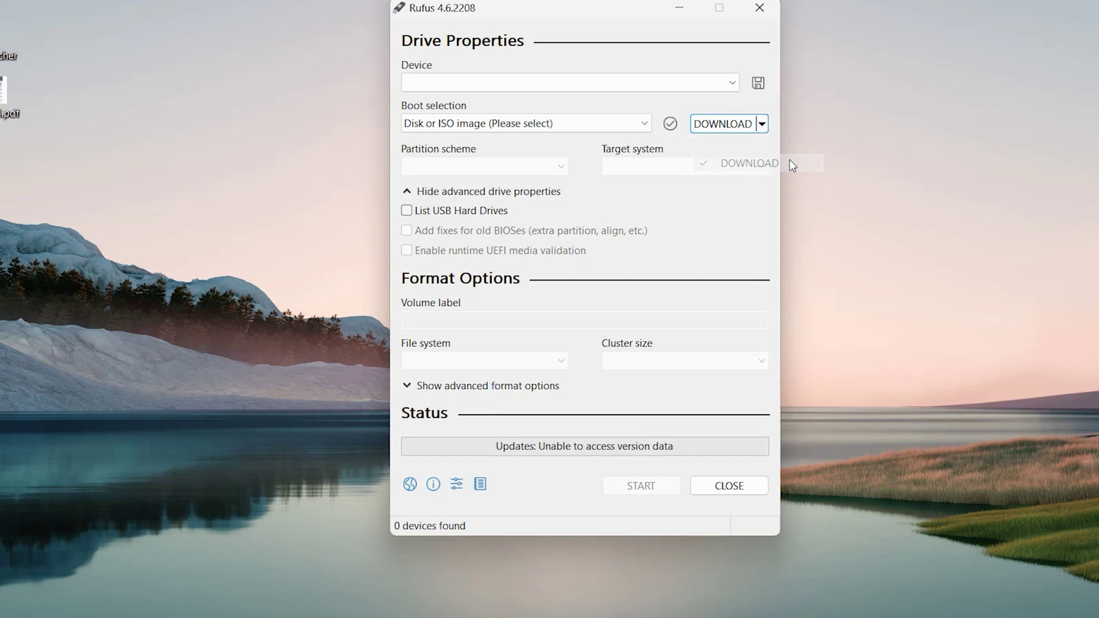
click(723, 131)
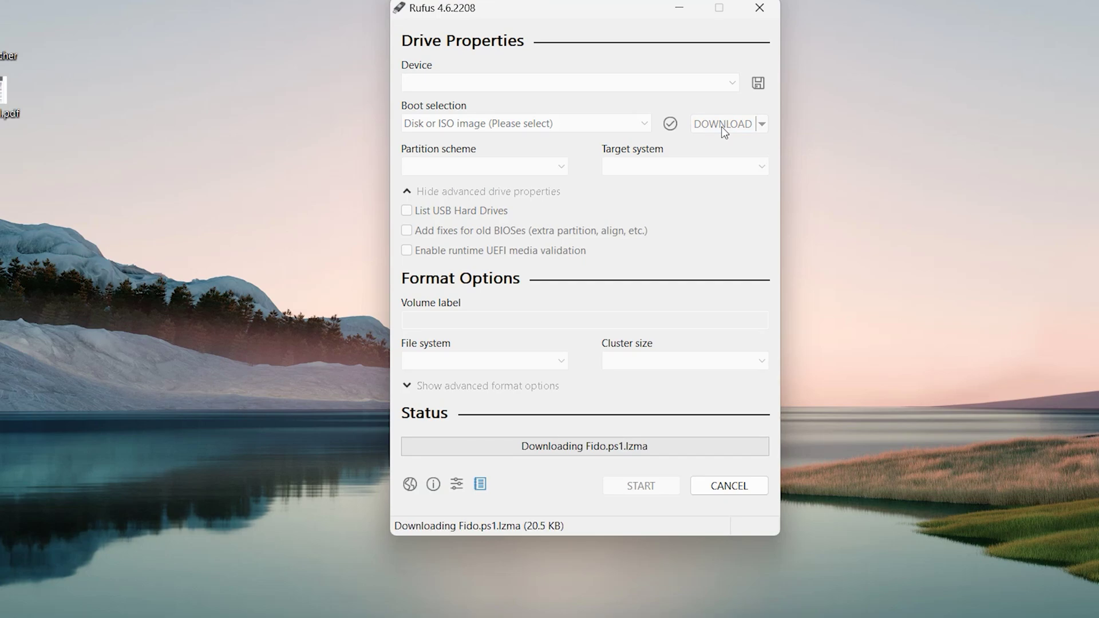
- Choose Windows 11, release 24H2, Home/Pro/Edu edition and x64 architecture
click(670, 252)
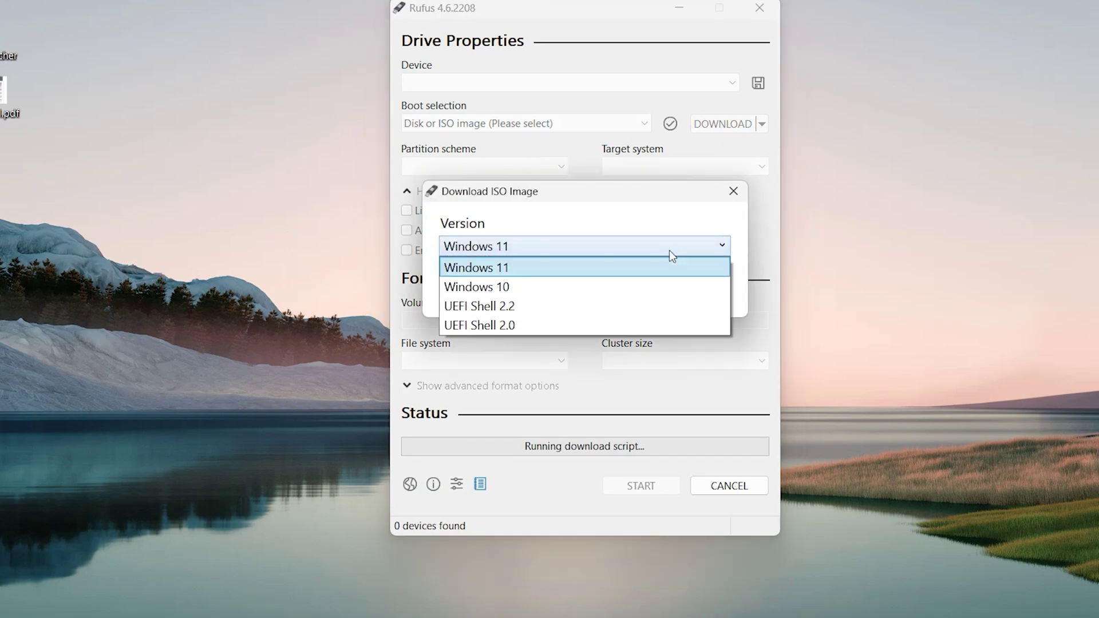
click(477, 274)
click(536, 295)
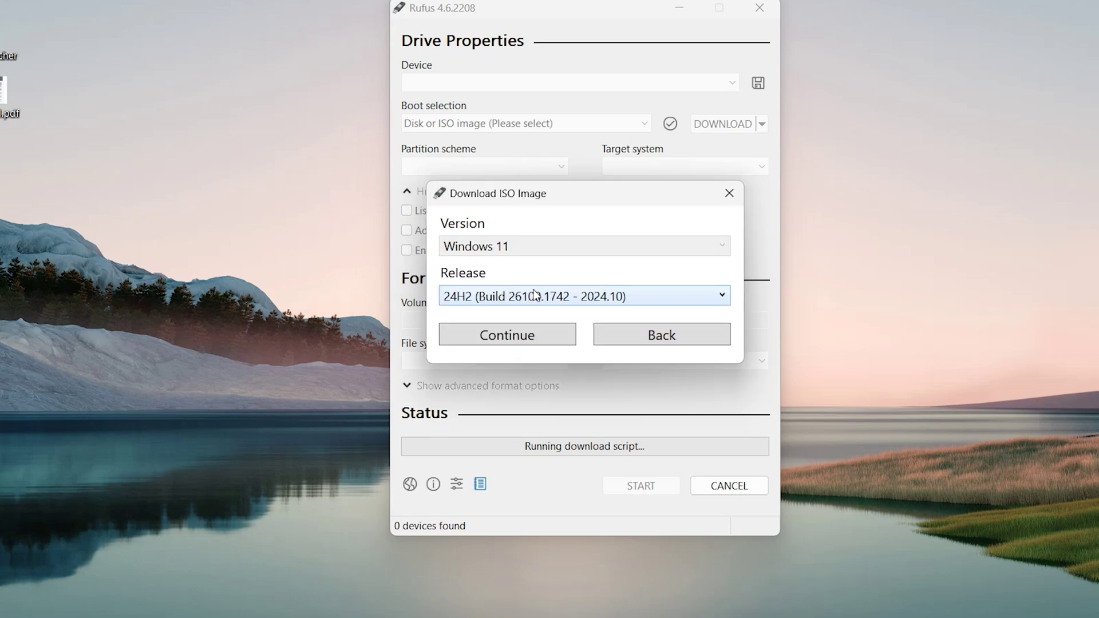
click(531, 332)
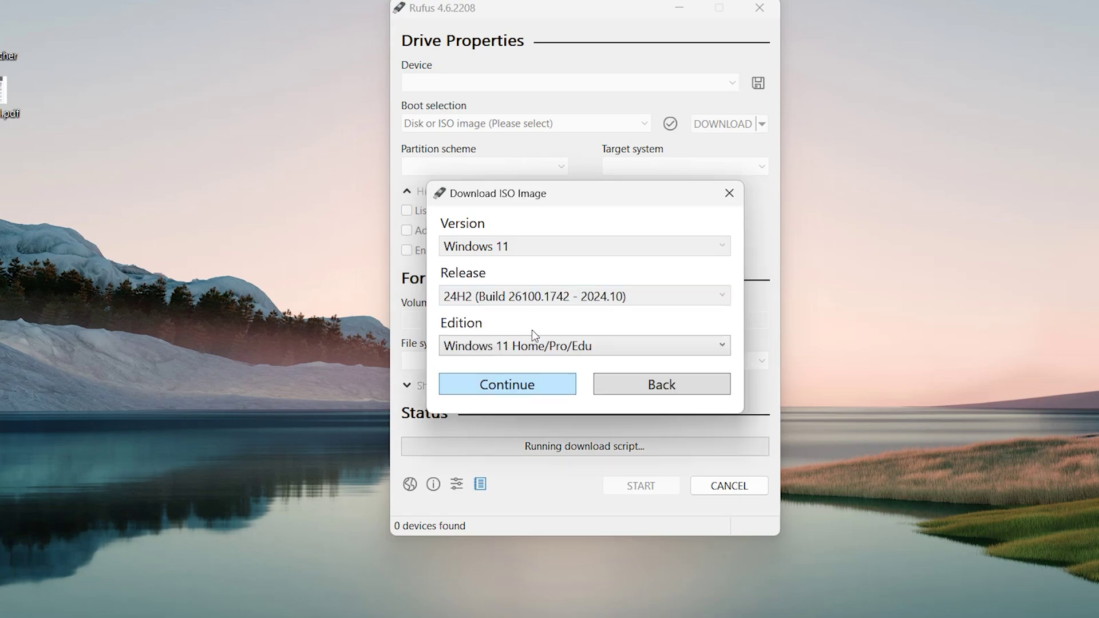
click(523, 392)
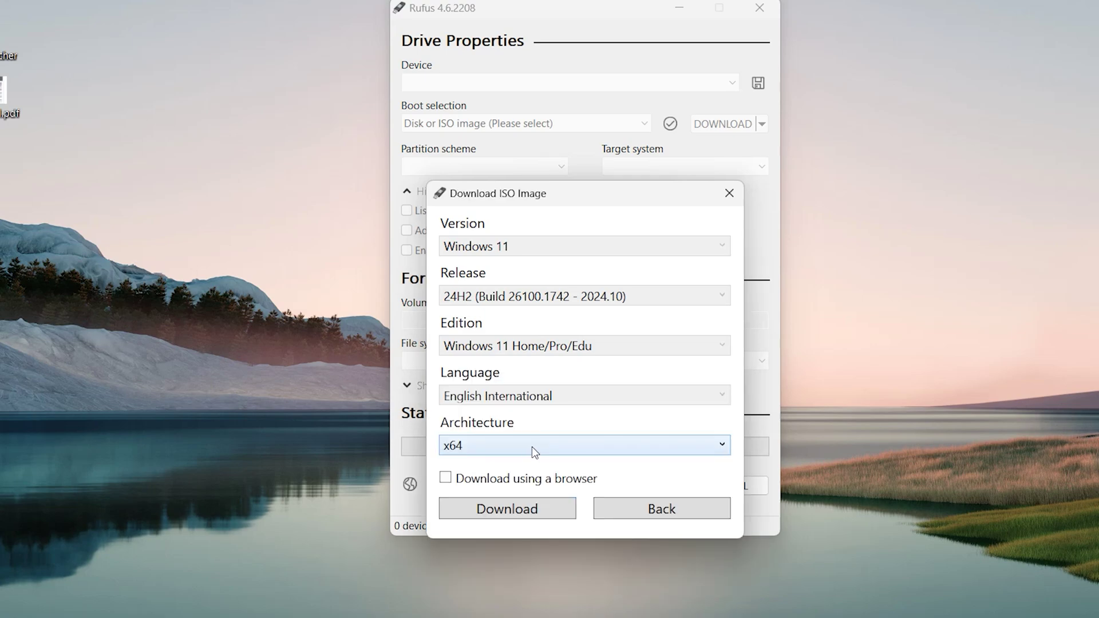
click(534, 446)
click(535, 449)
- Close the ISO download options and mount the Windows 10 ISO
click(728, 193)
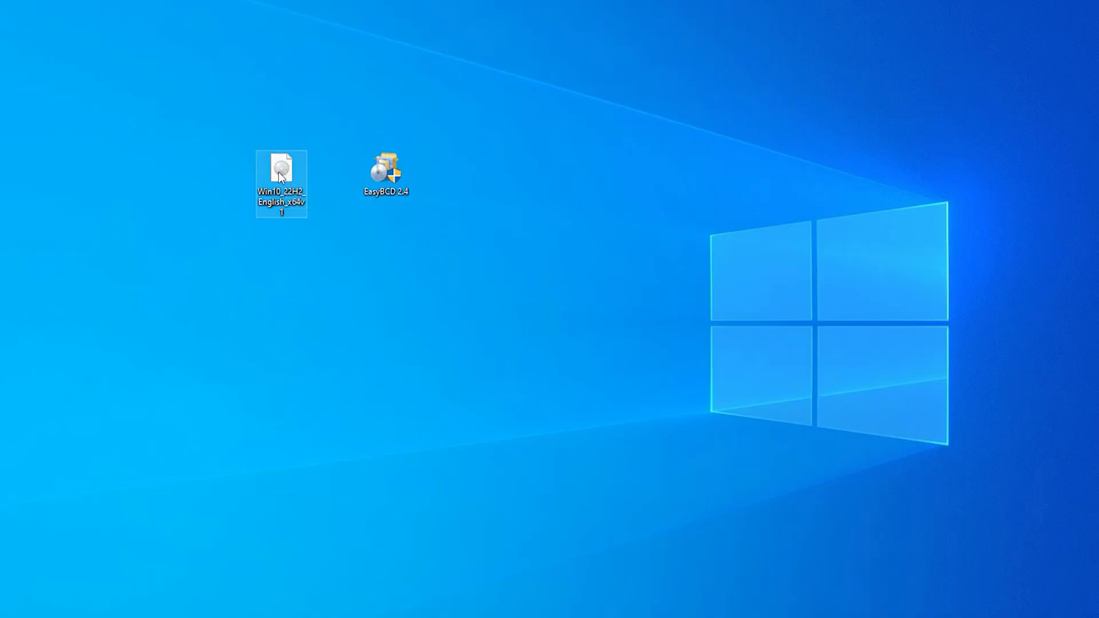
right_click(278, 171)
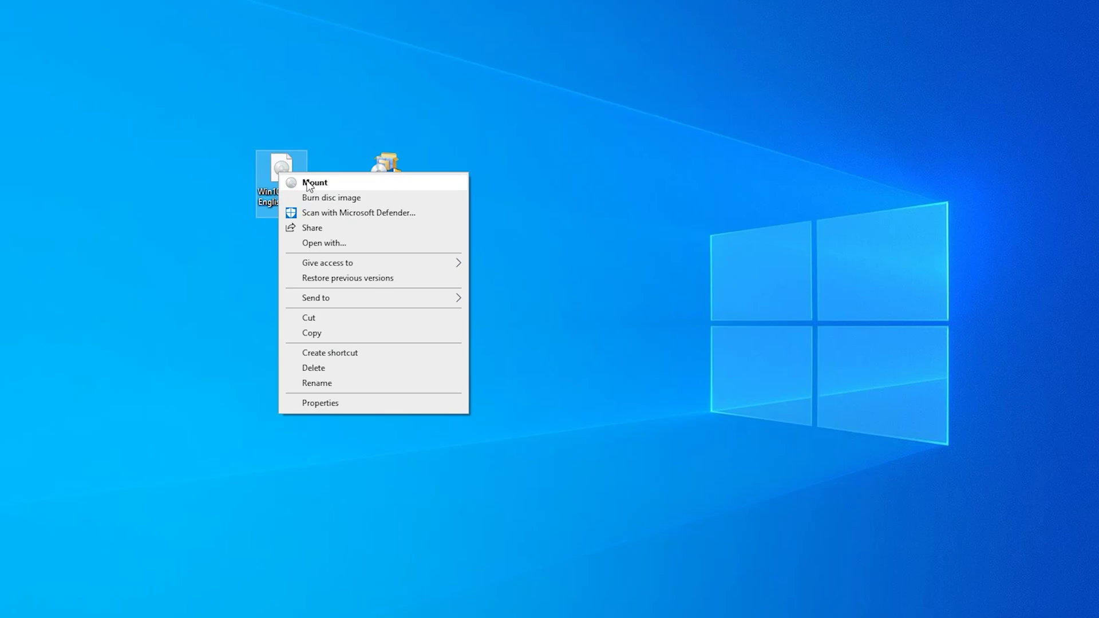
click(201, 216)
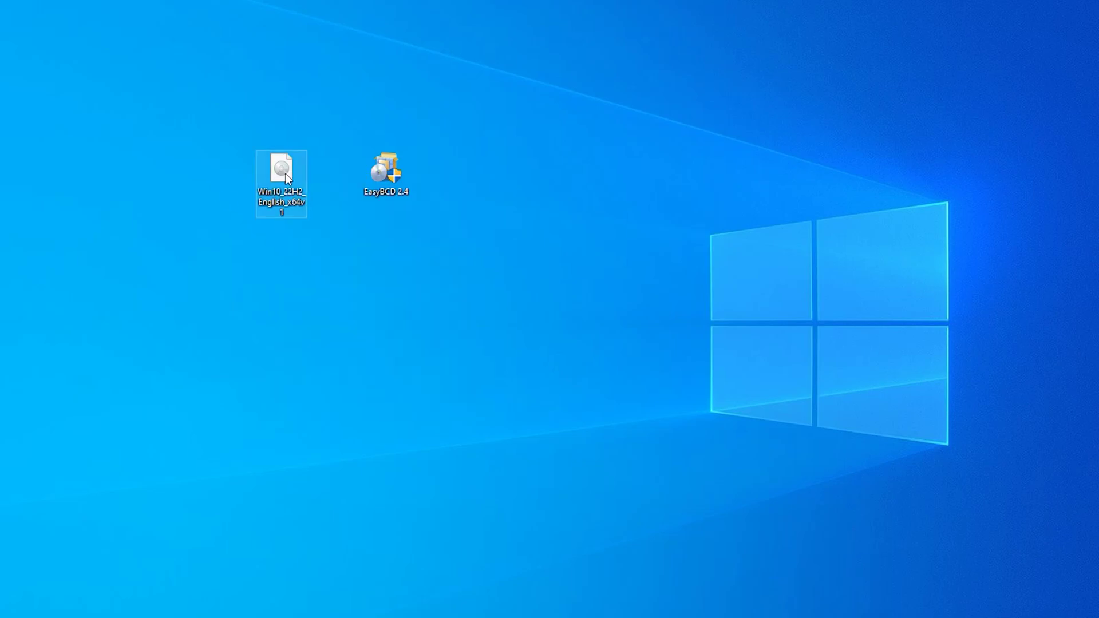
double_click(284, 175)
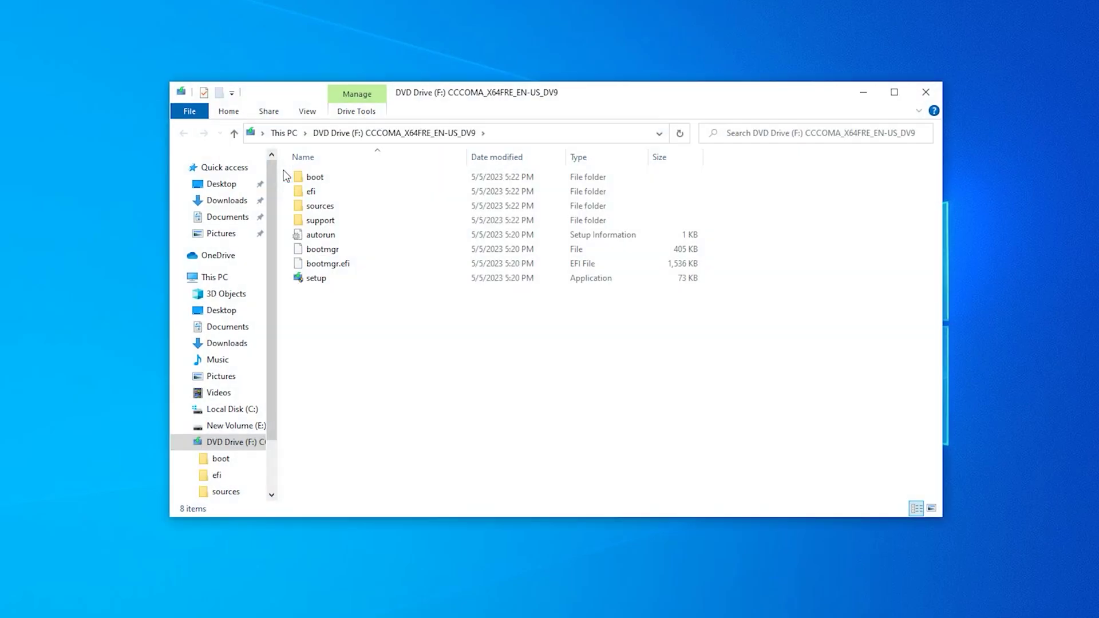
- Copy all 8 installation files from the mounted disc into New Volume (E:)
drag(369, 389, 313, 178)
right_click(314, 177)
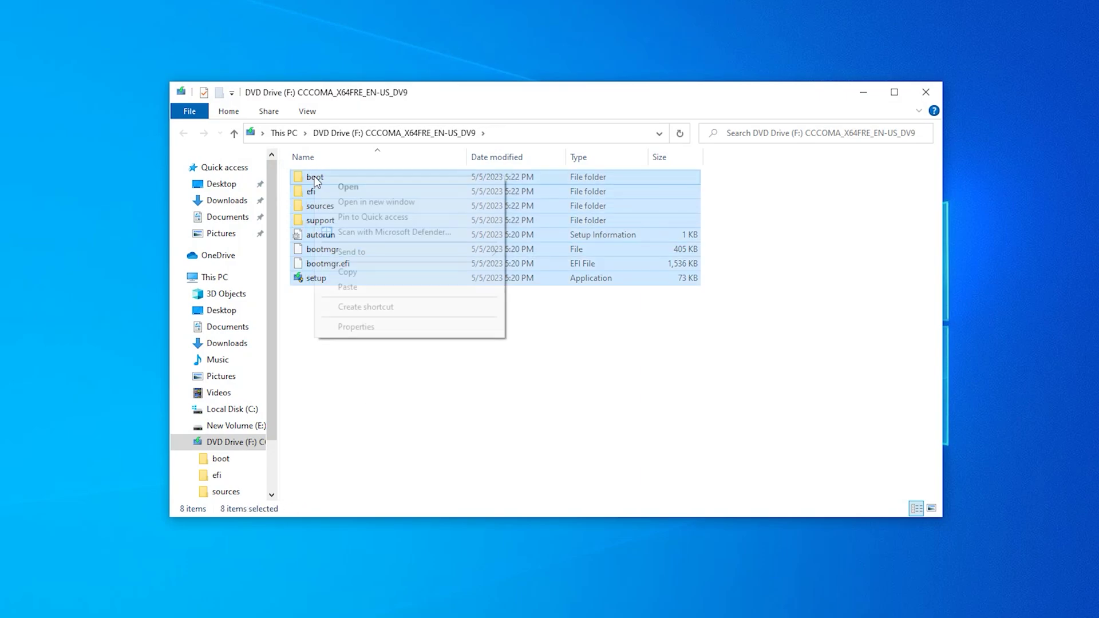
click(363, 277)
click(246, 606)
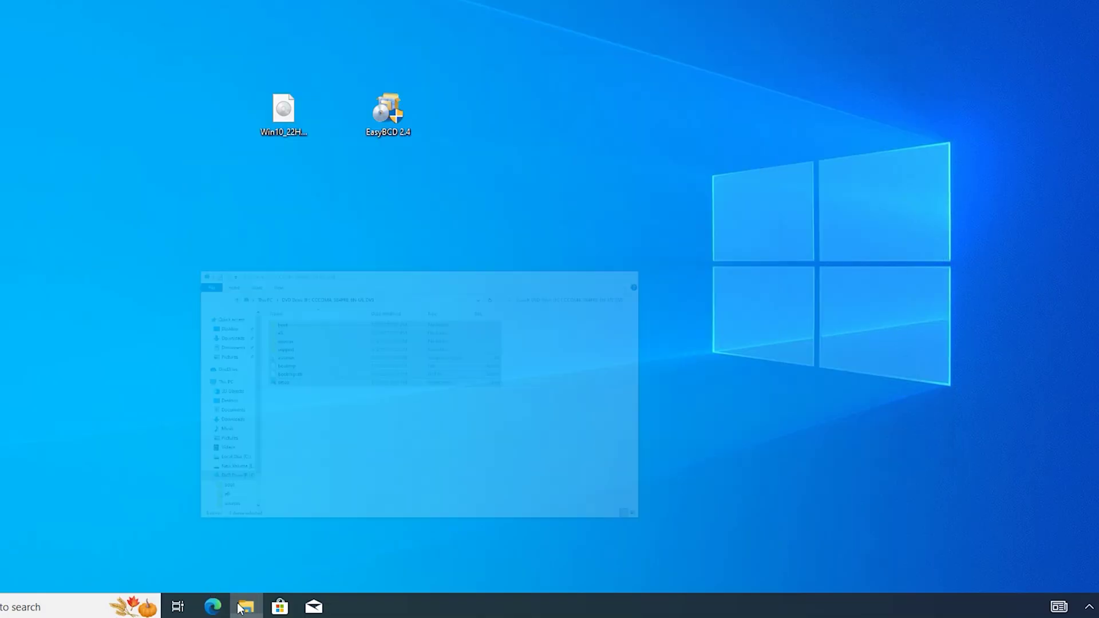
click(245, 608)
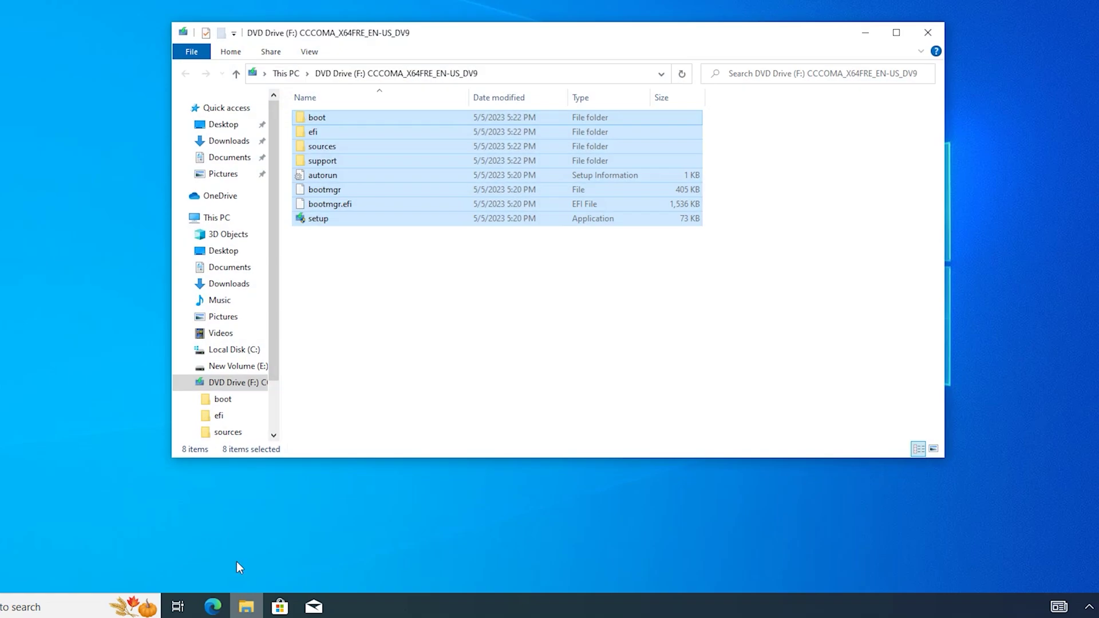
click(228, 221)
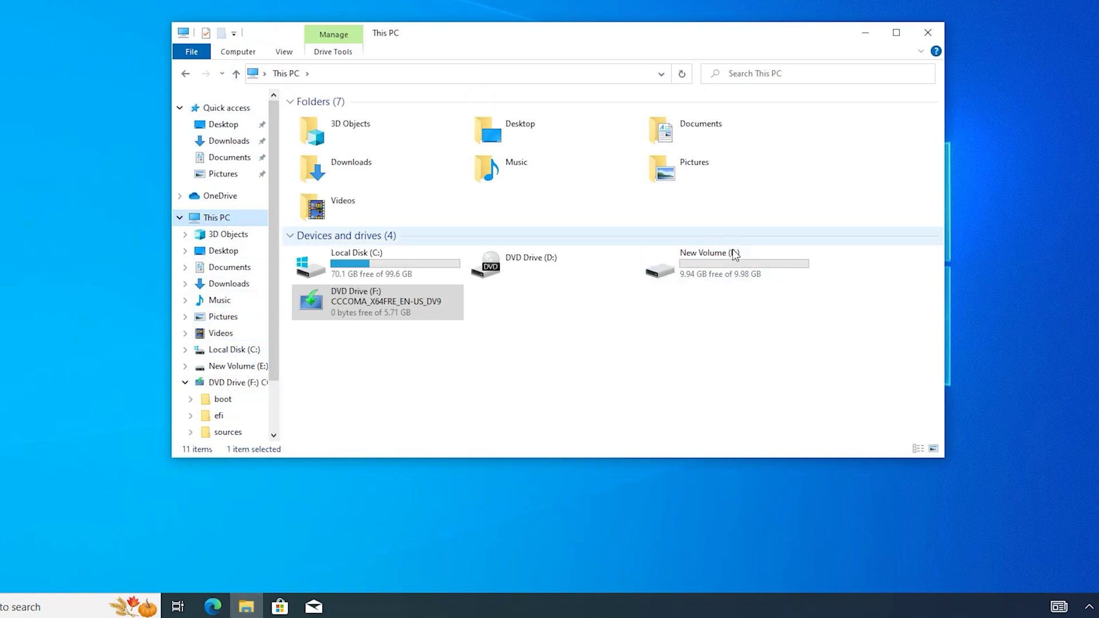
double_click(722, 261)
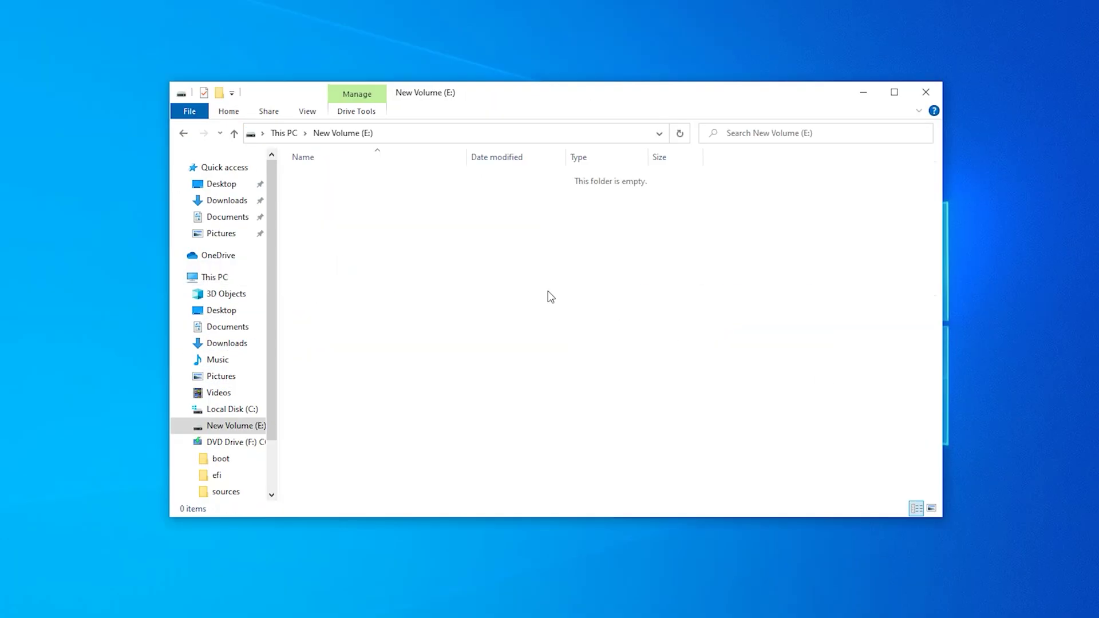
right_click(528, 218)
click(556, 373)
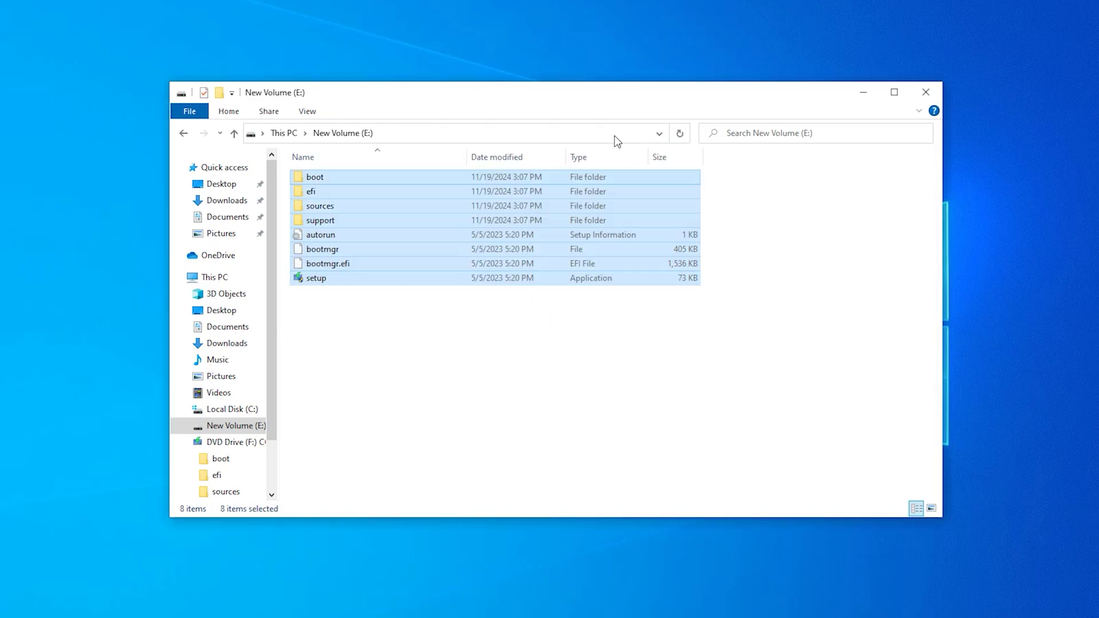
- Close File Explorer and run the EasyBCD 2.4 installer, approving the UAC prompt
click(183, 133)
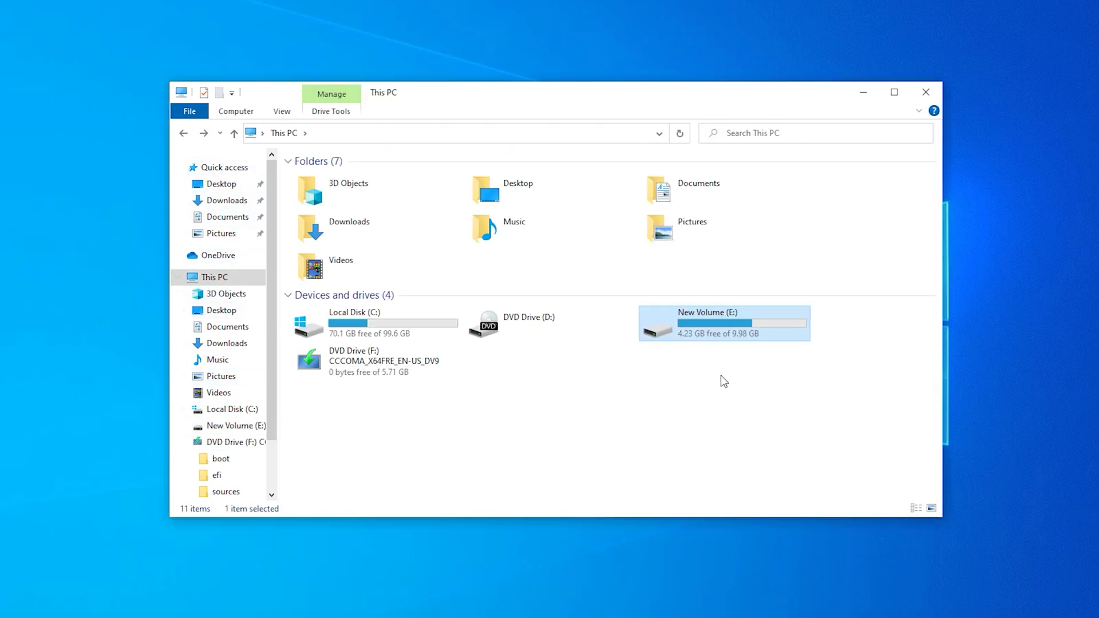
click(925, 92)
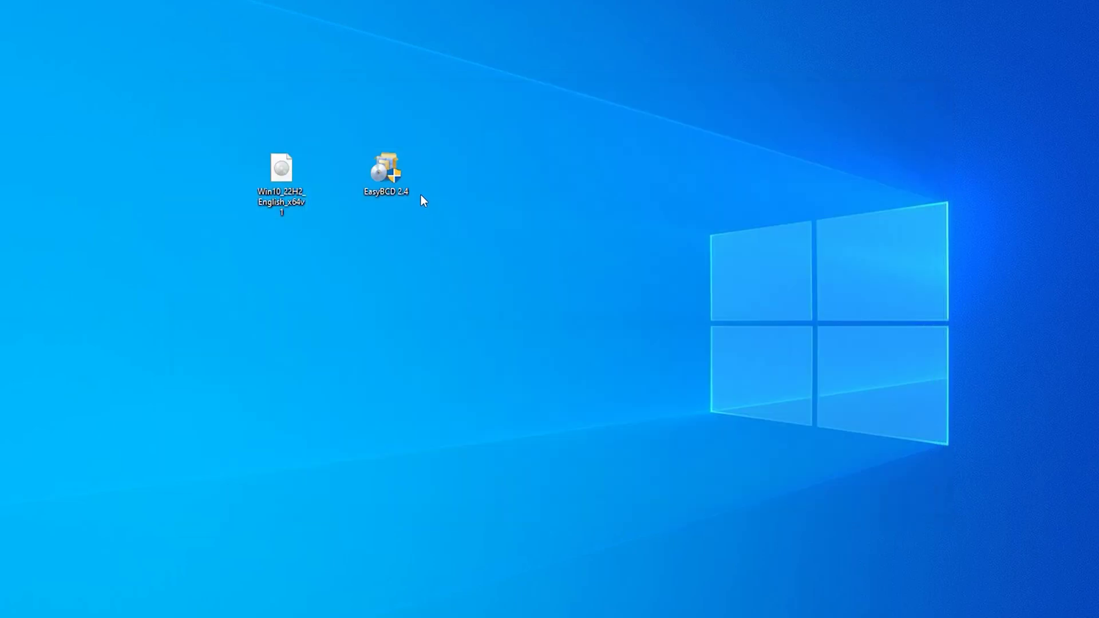
drag(387, 171, 449, 182)
drag(502, 280, 434, 132)
double_click(445, 168)
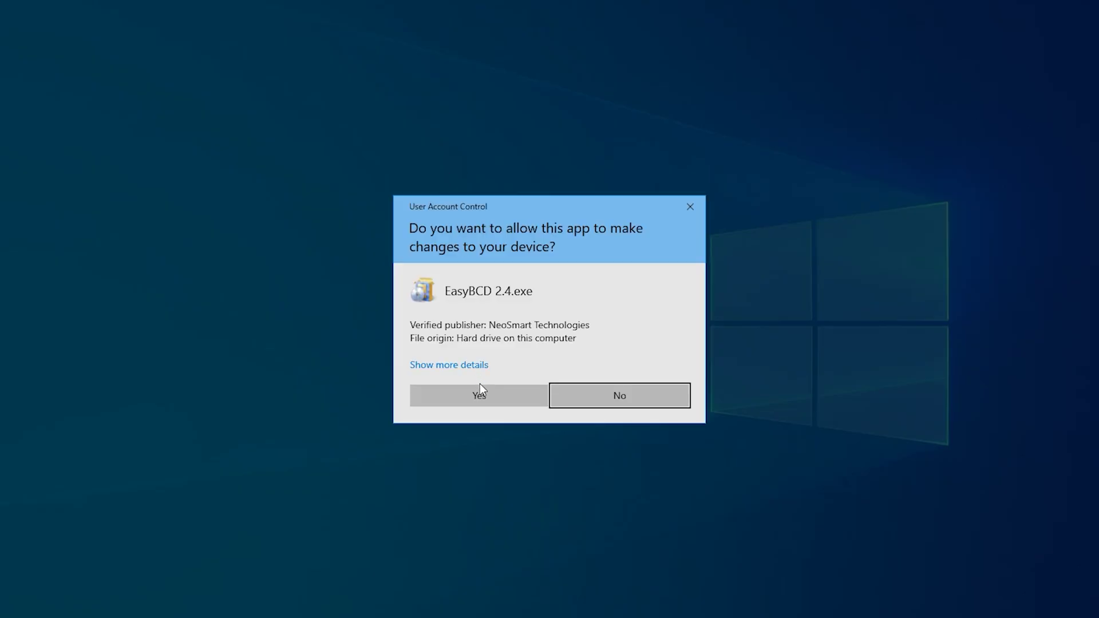
click(482, 401)
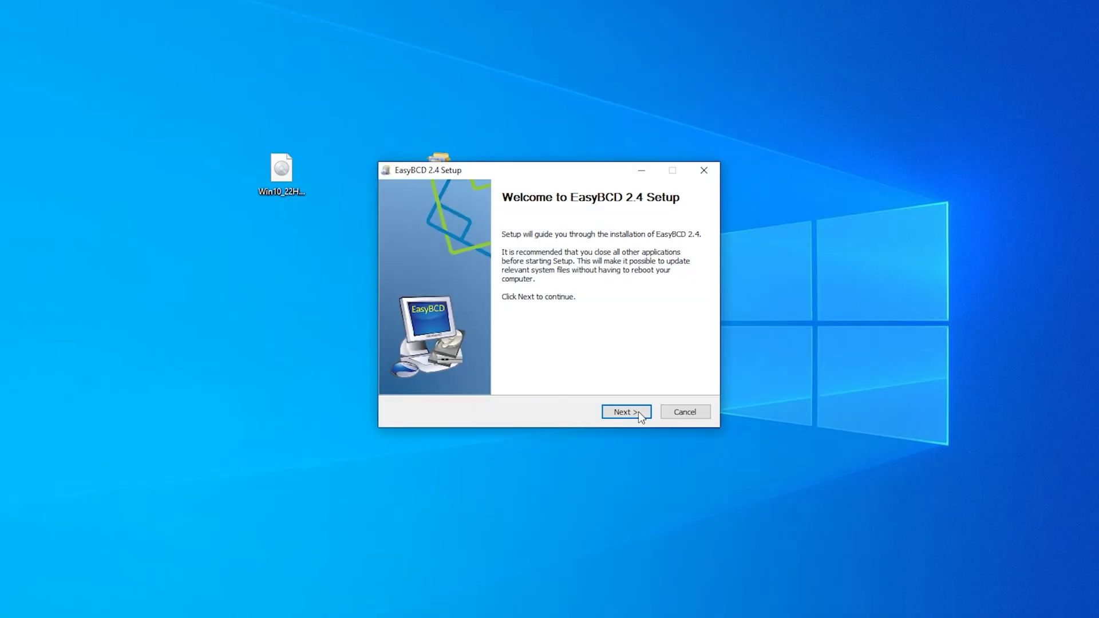
- Install EasyBCD 2.4 with default components and location, launching it when setup finishes
click(634, 411)
click(633, 410)
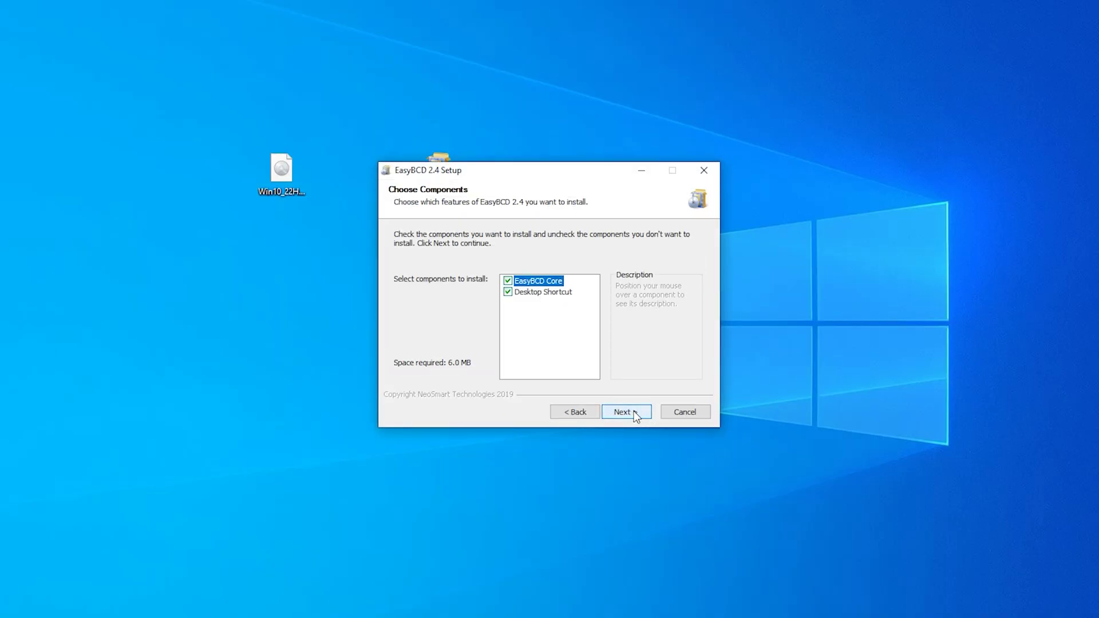
click(634, 411)
click(634, 411)
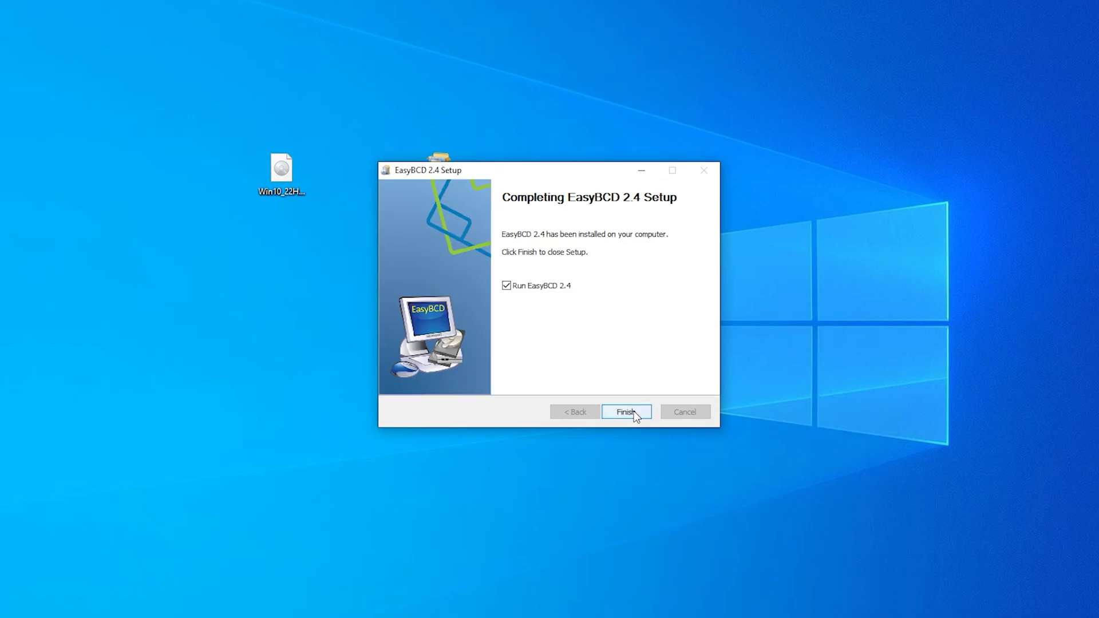
click(625, 411)
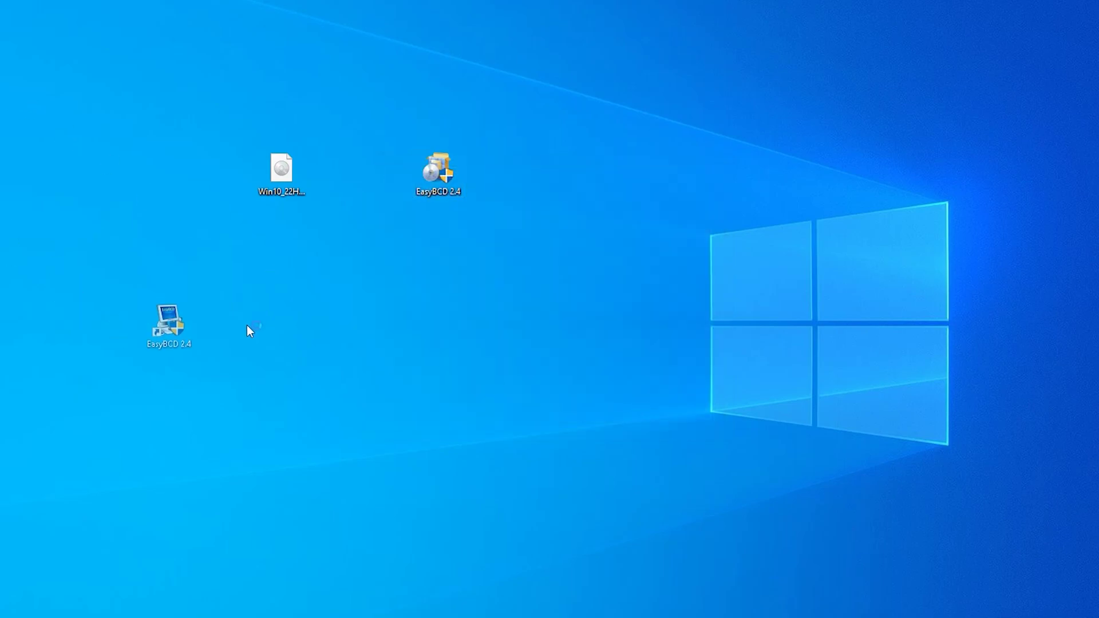
drag(167, 320, 554, 174)
- Delete the installer icon, keep English, and accept the licence and EFI bootloader notices
key(Delete)
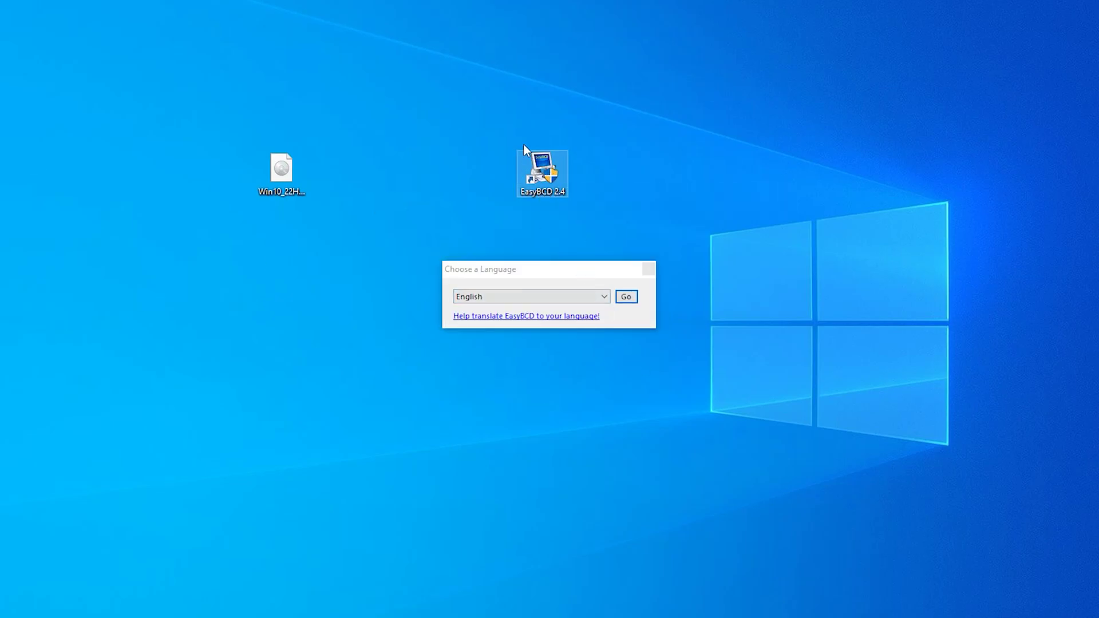
click(625, 297)
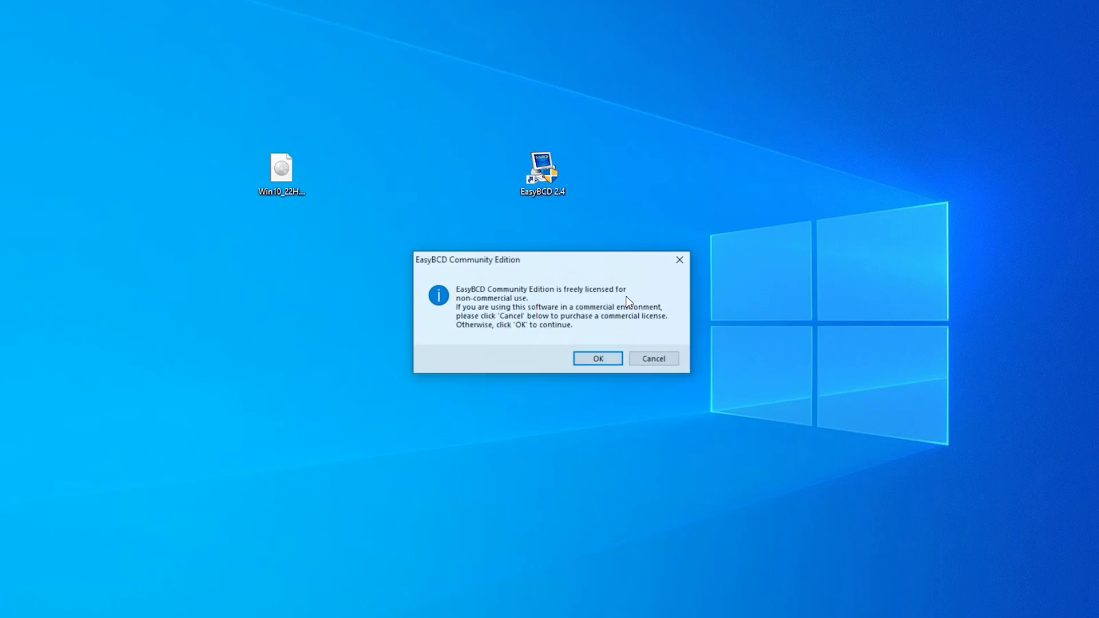
click(595, 361)
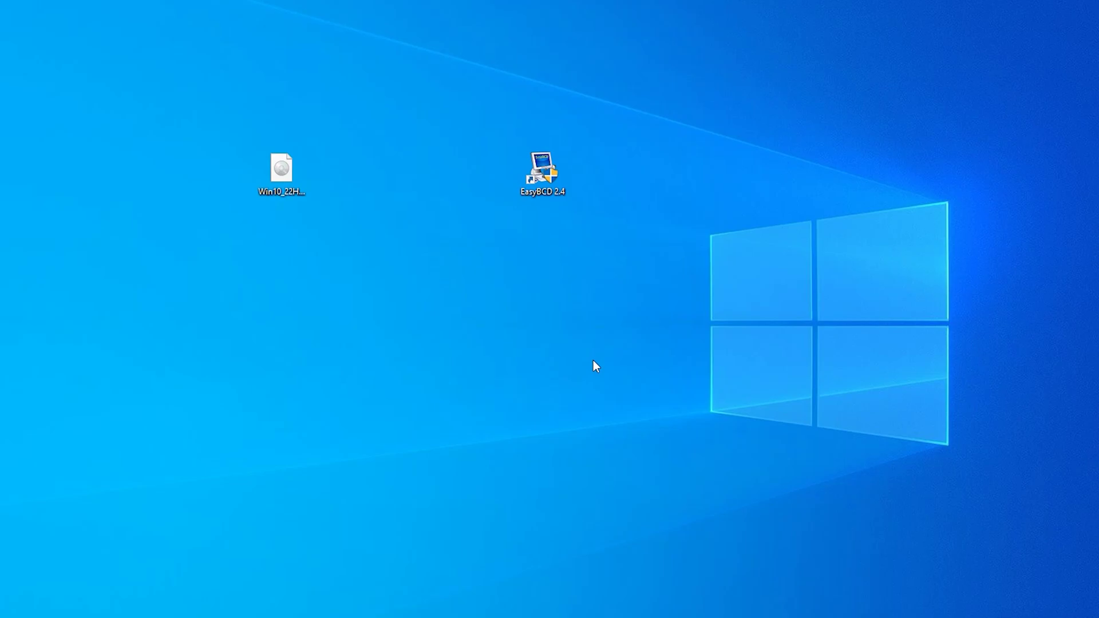
click(596, 370)
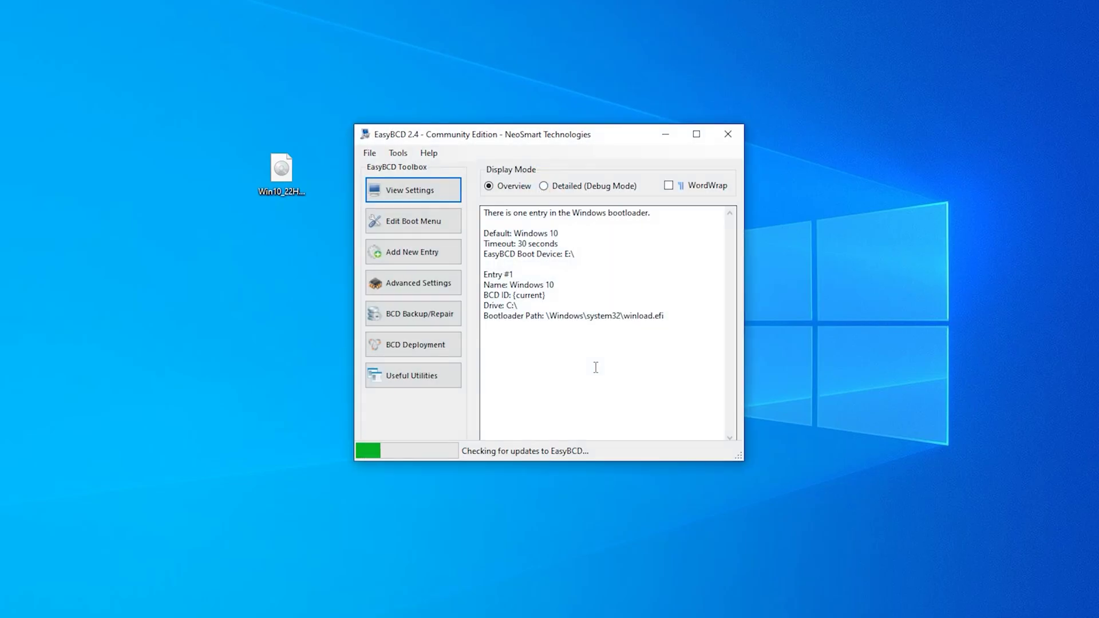
drag(603, 135, 575, 81)
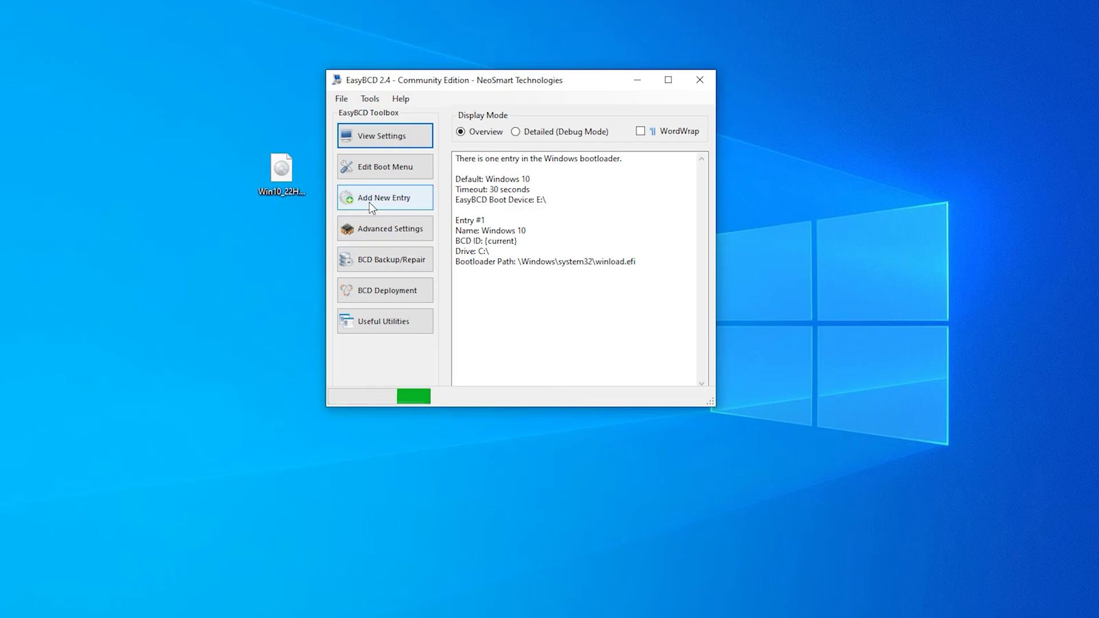
- Create a WinPE entry named 'windows 10 install' with EMS enabled, and browse for its WIM image
click(404, 200)
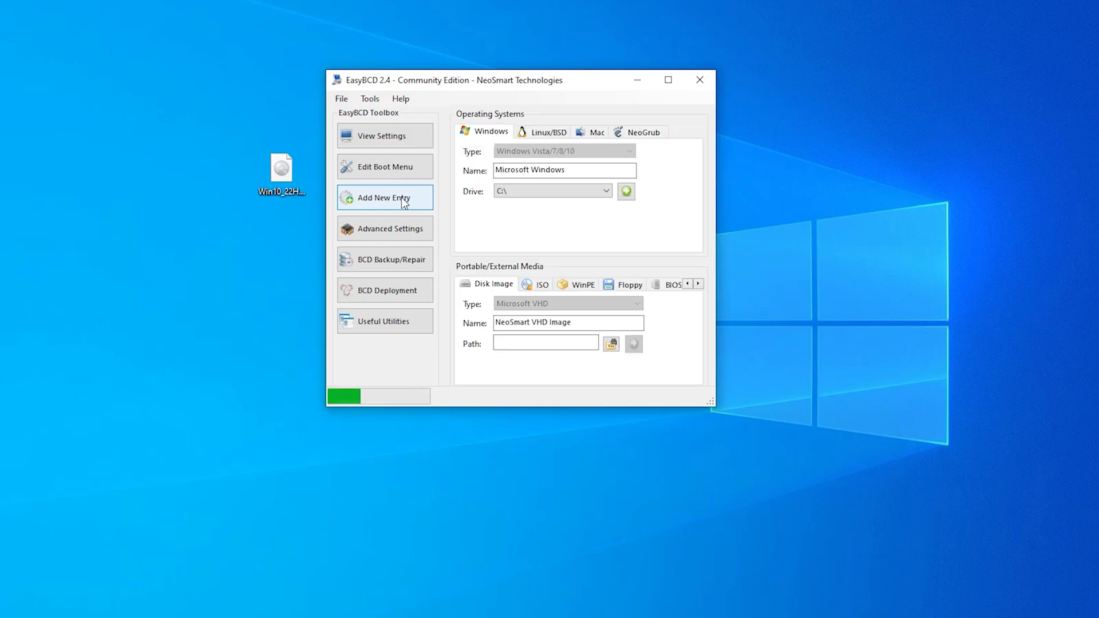
click(546, 285)
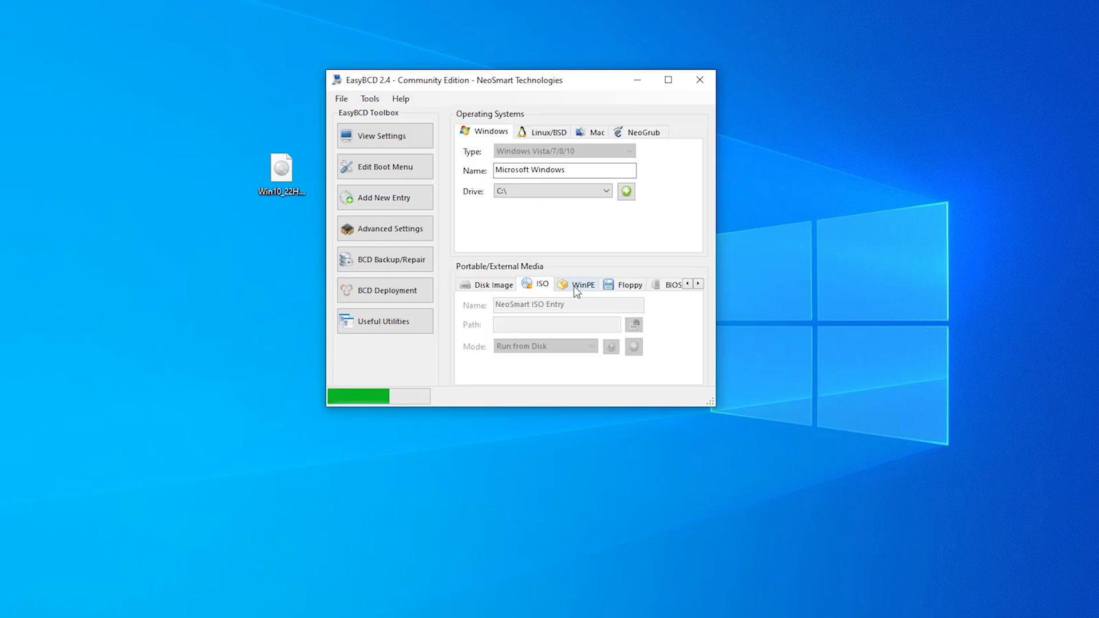
click(575, 286)
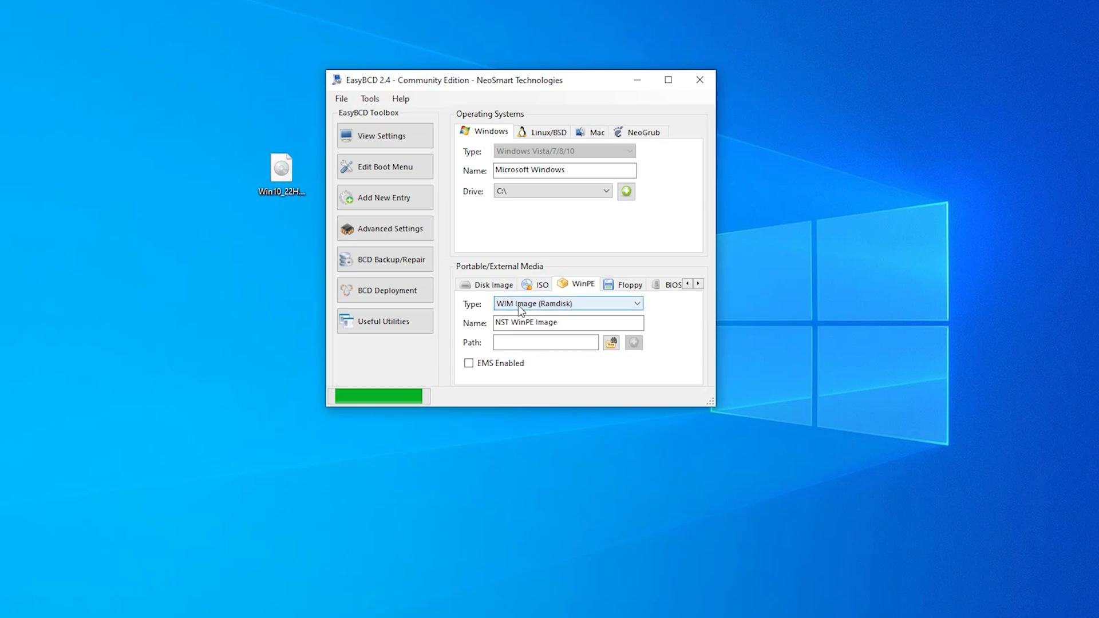
click(572, 322)
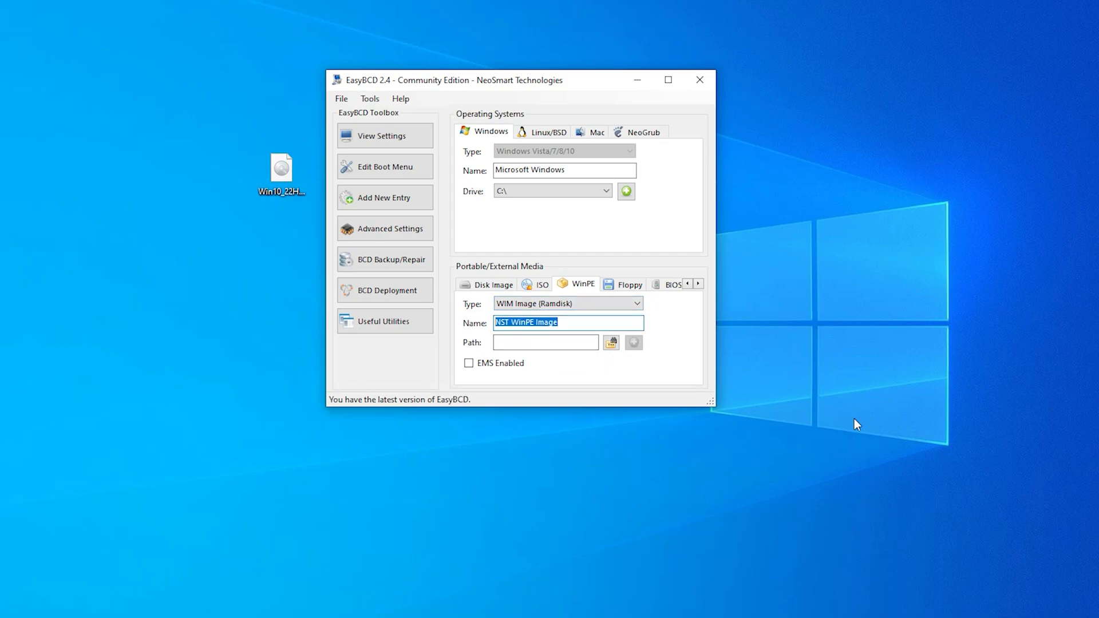
text(windows 10 install)
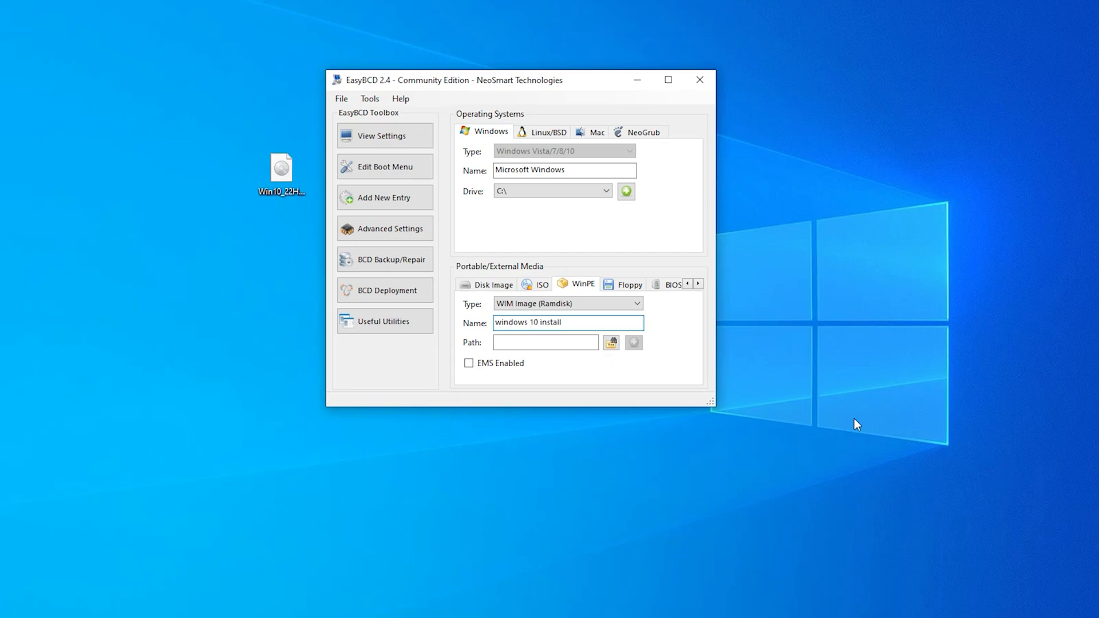
click(468, 364)
click(613, 342)
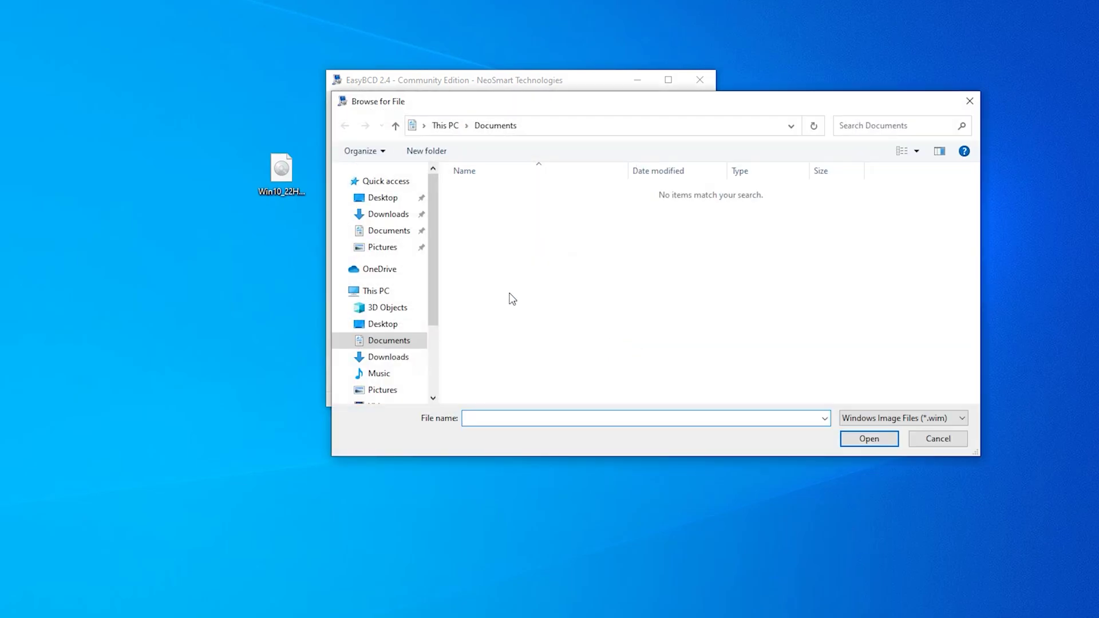
- Select E:\sources\boot.wim as the WinPE entry's image path
click(389, 291)
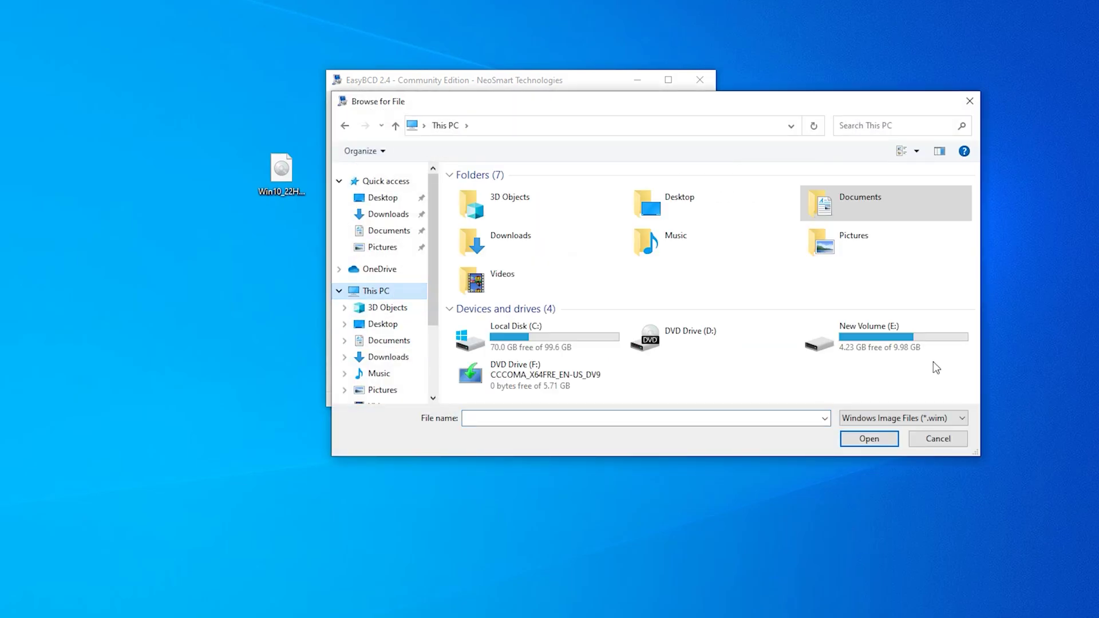
double_click(888, 335)
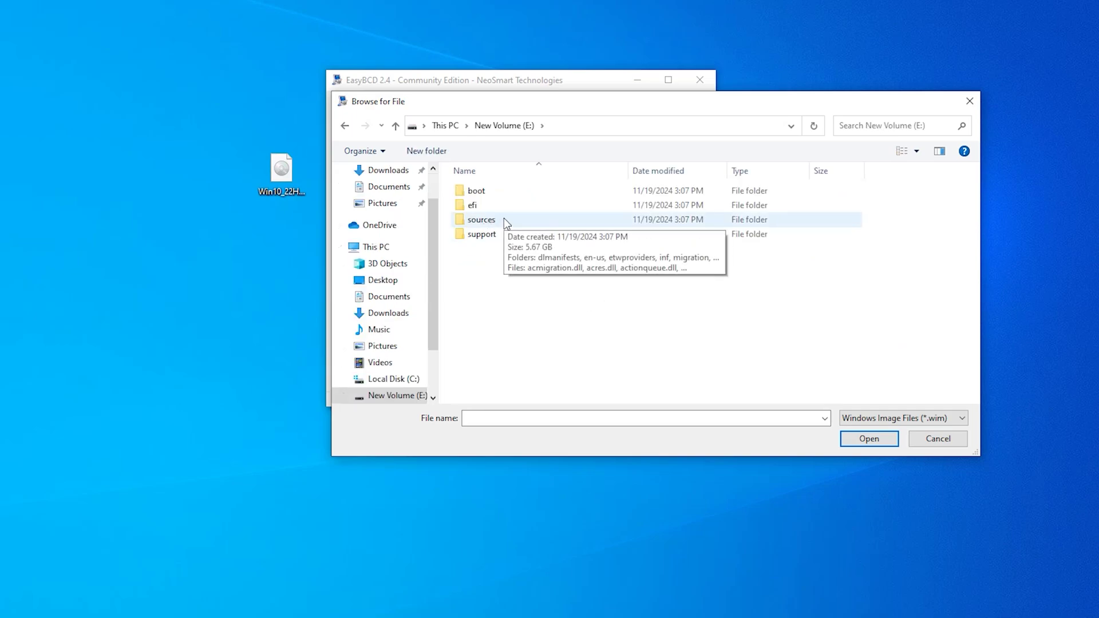
double_click(483, 222)
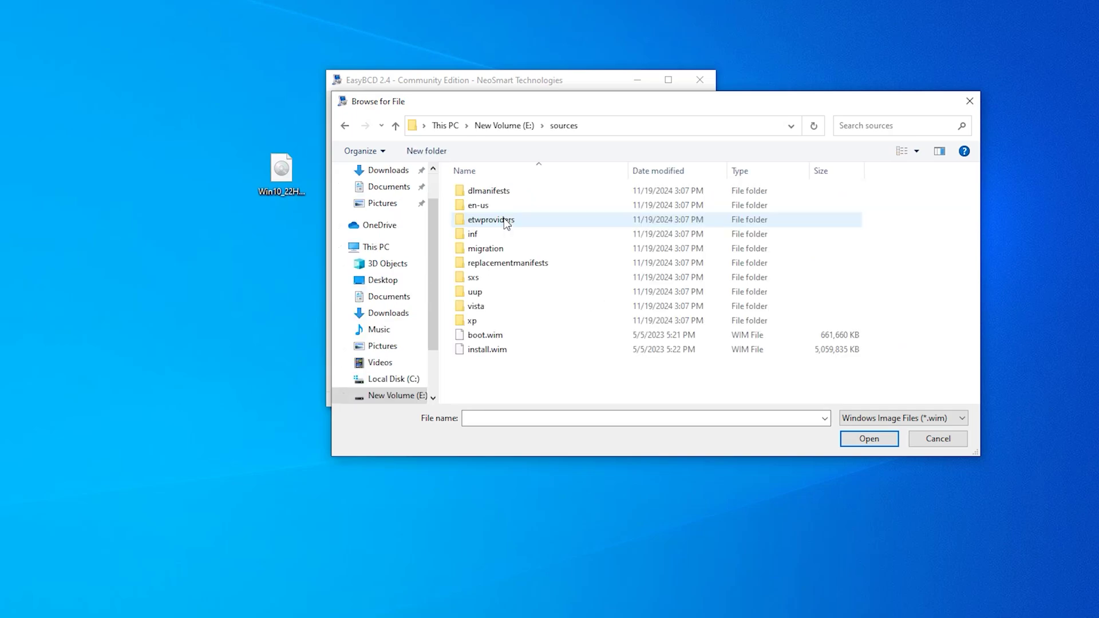
click(479, 340)
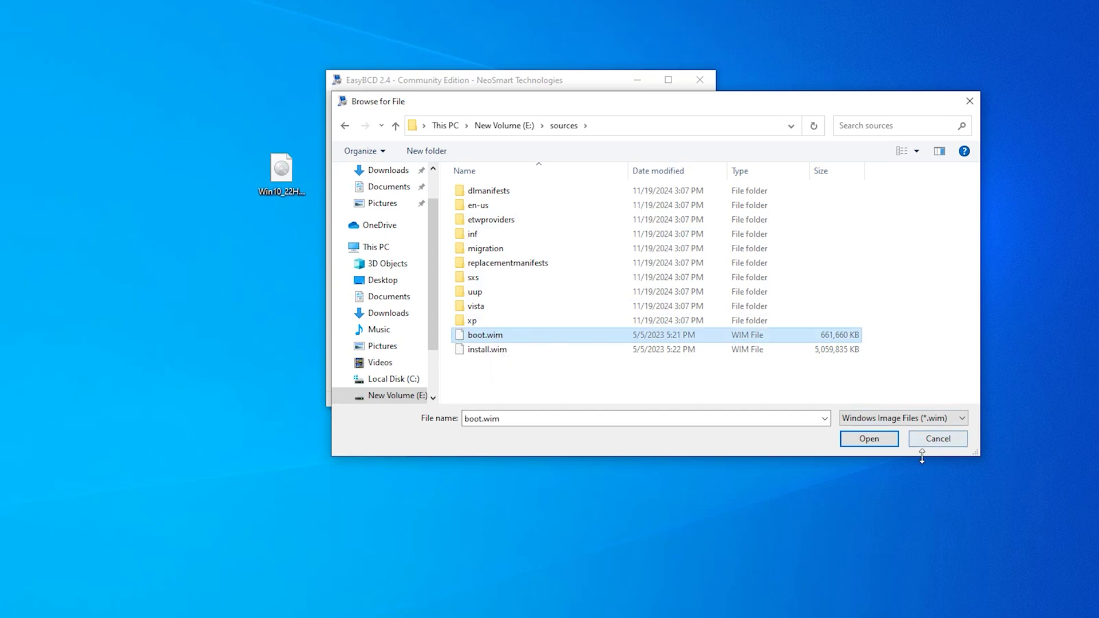
click(879, 436)
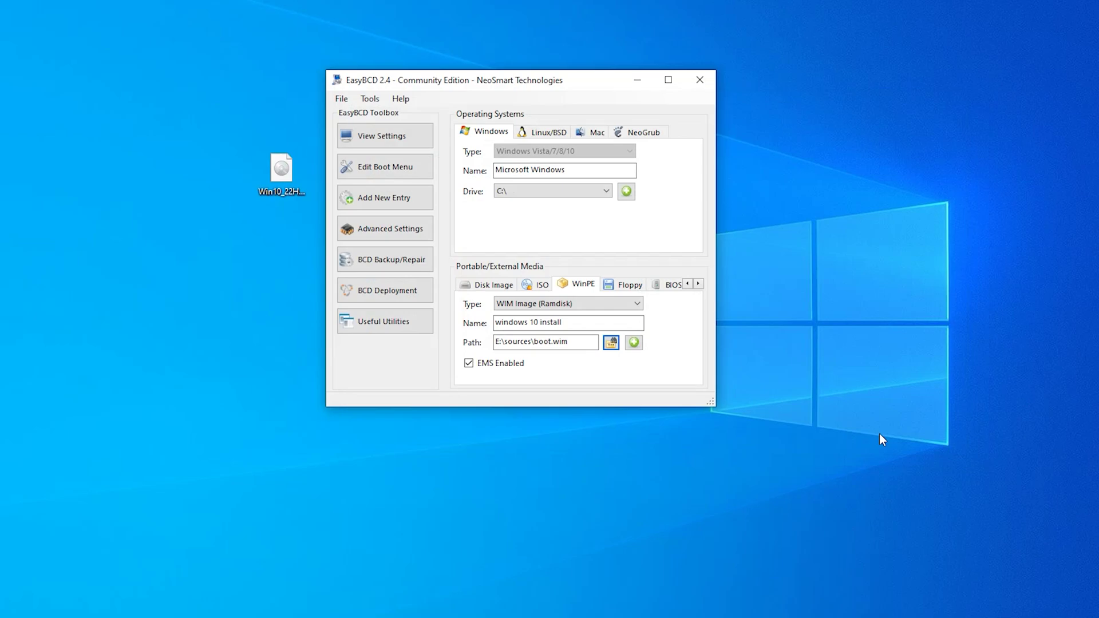
- Add the 'windows 10 install' entry, save the boot menu settings, and close EasyBCD and its promo
click(634, 342)
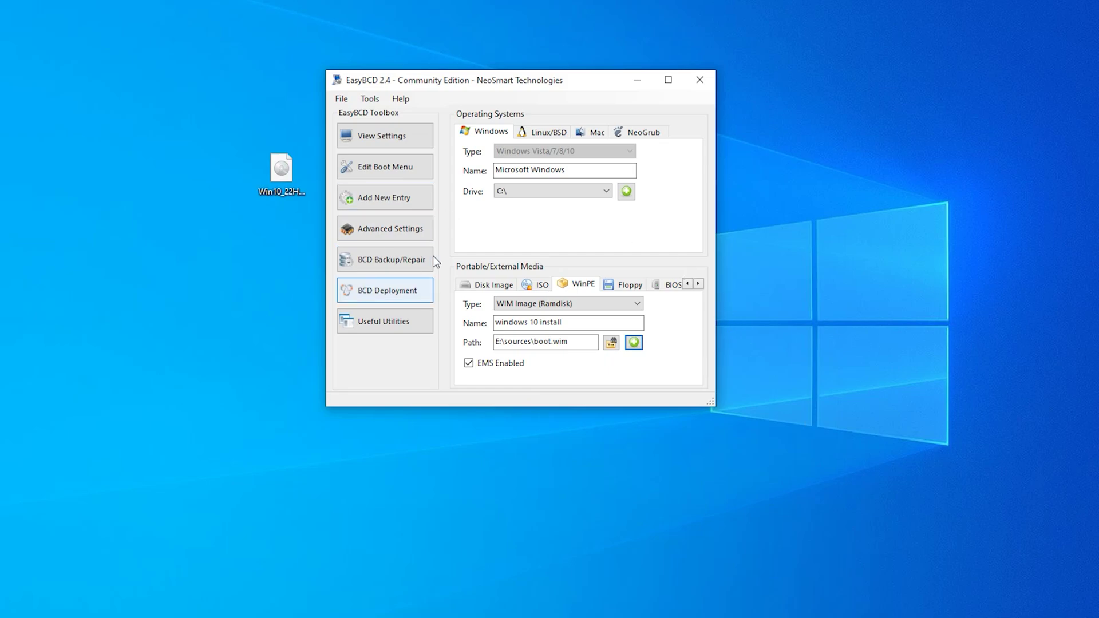
click(391, 171)
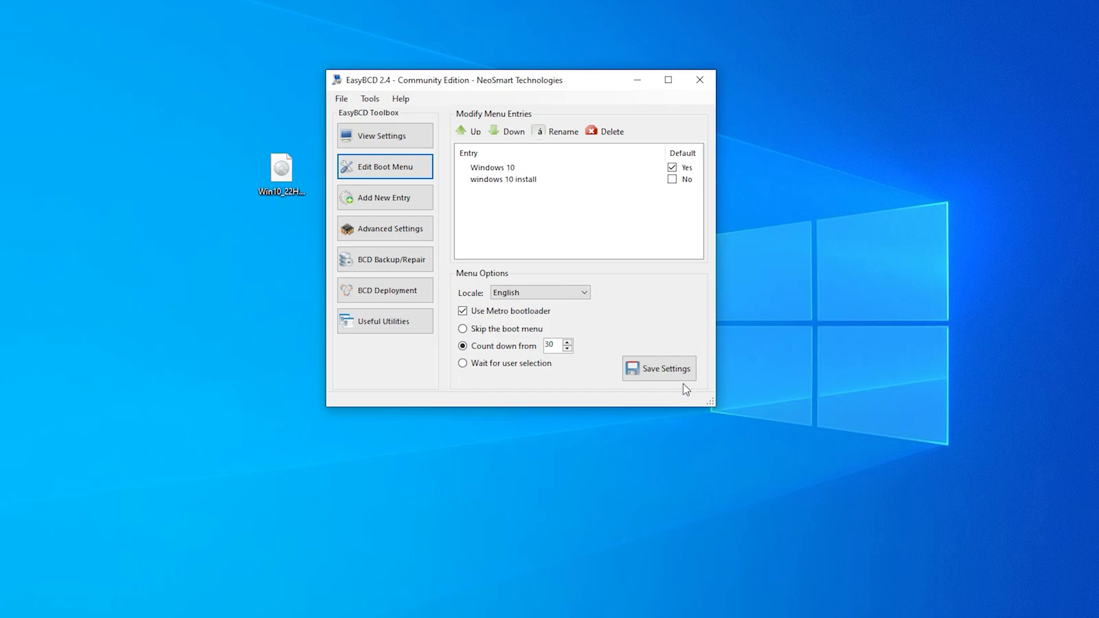
click(662, 375)
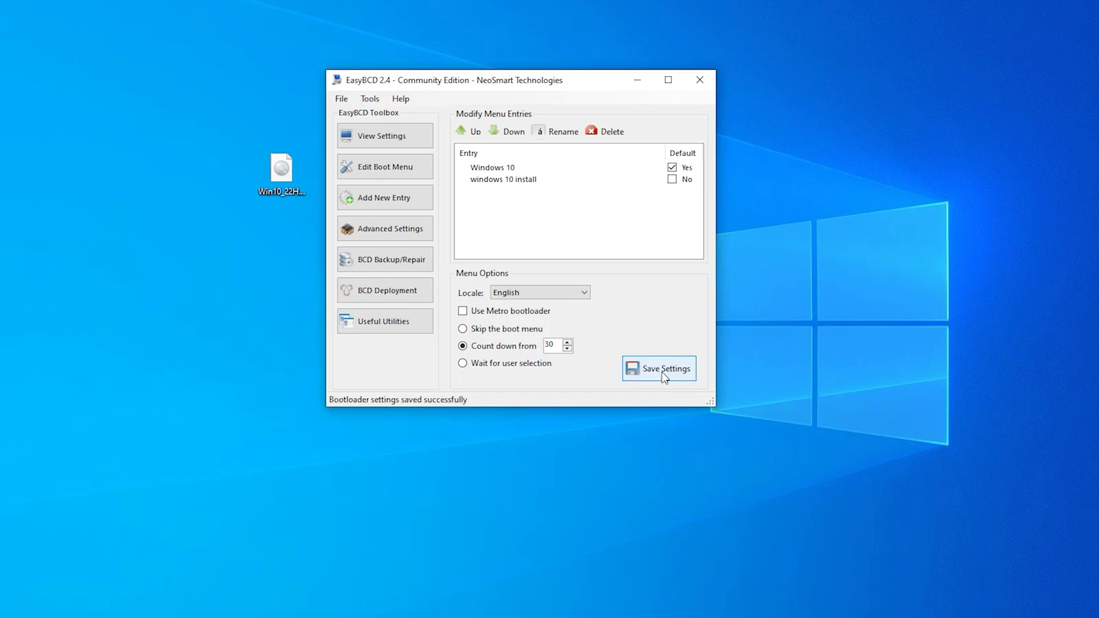
click(701, 78)
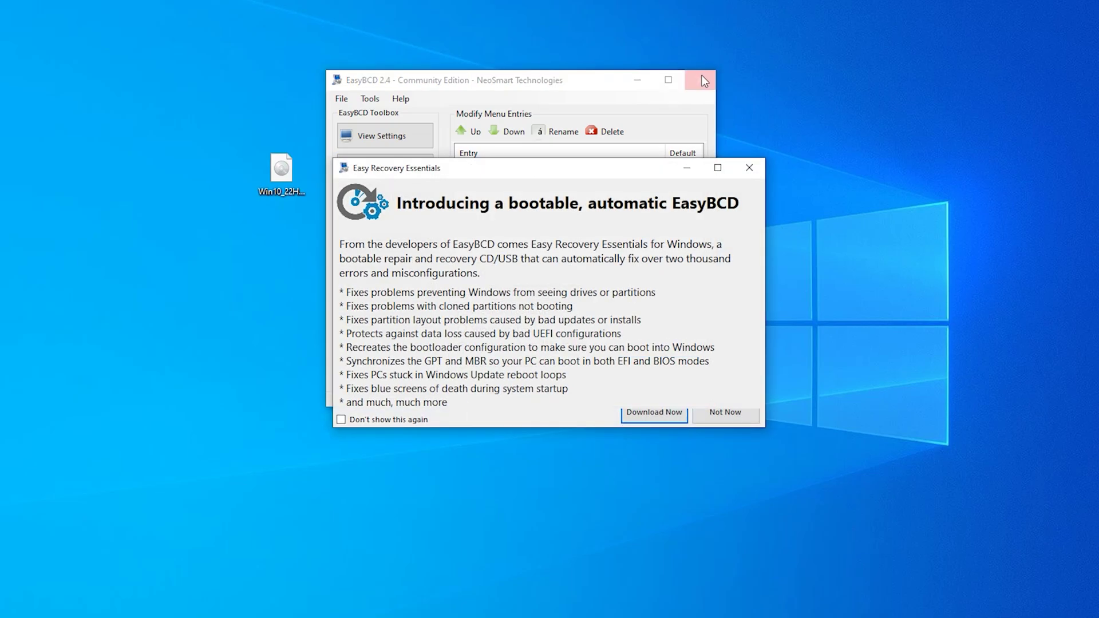
click(748, 168)
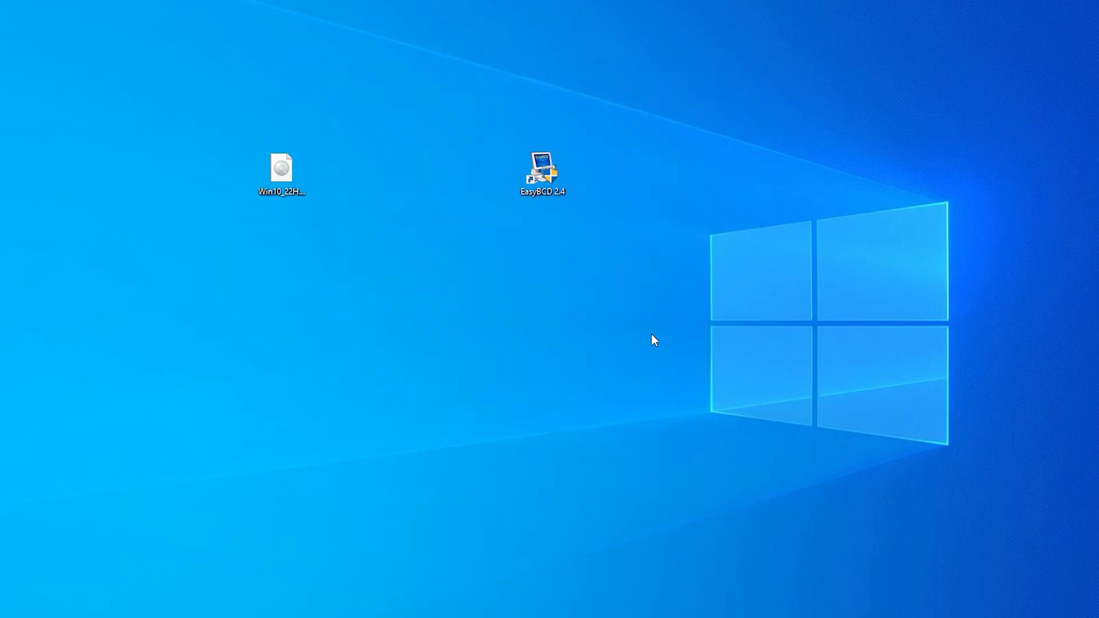
key(super+e)
- Check free space on Local Disk (C:), then restart Windows from the Start menu
click(346, 330)
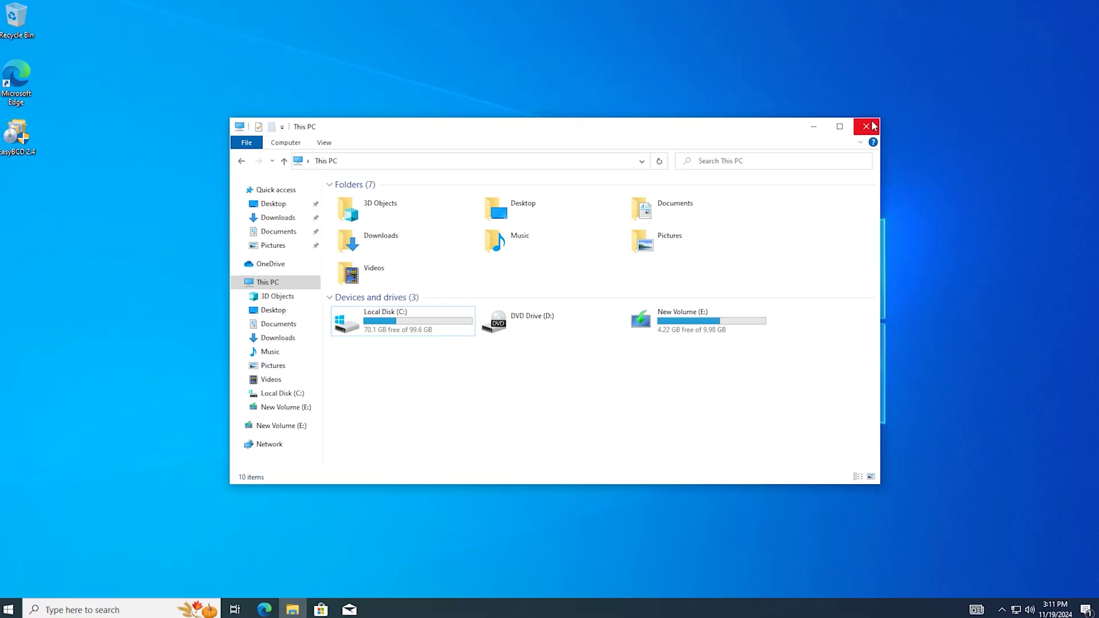
click(865, 126)
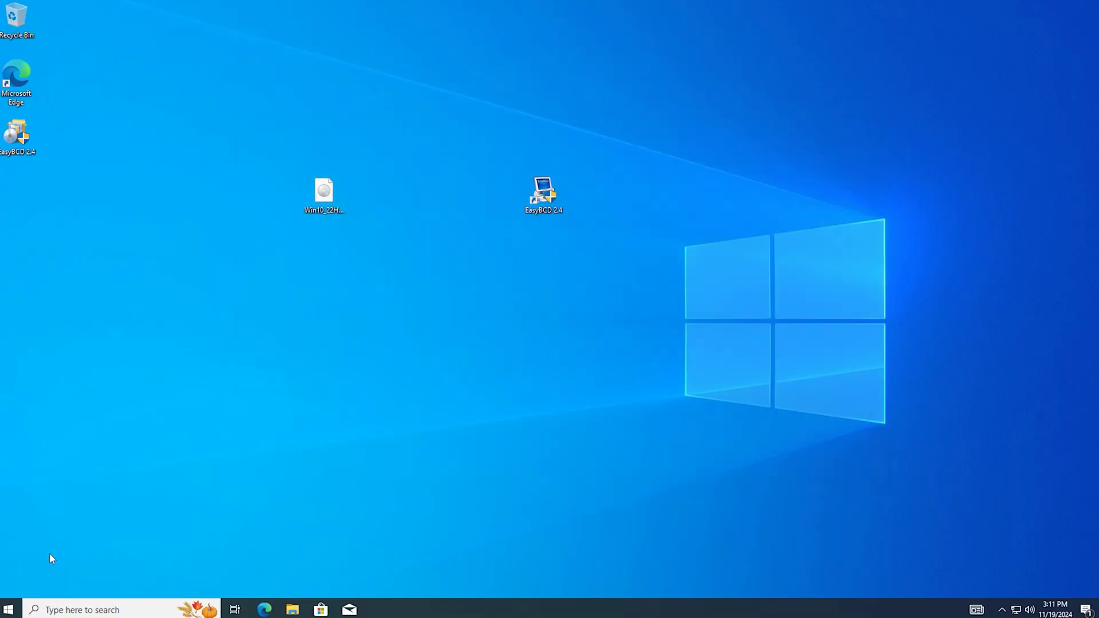
click(8, 609)
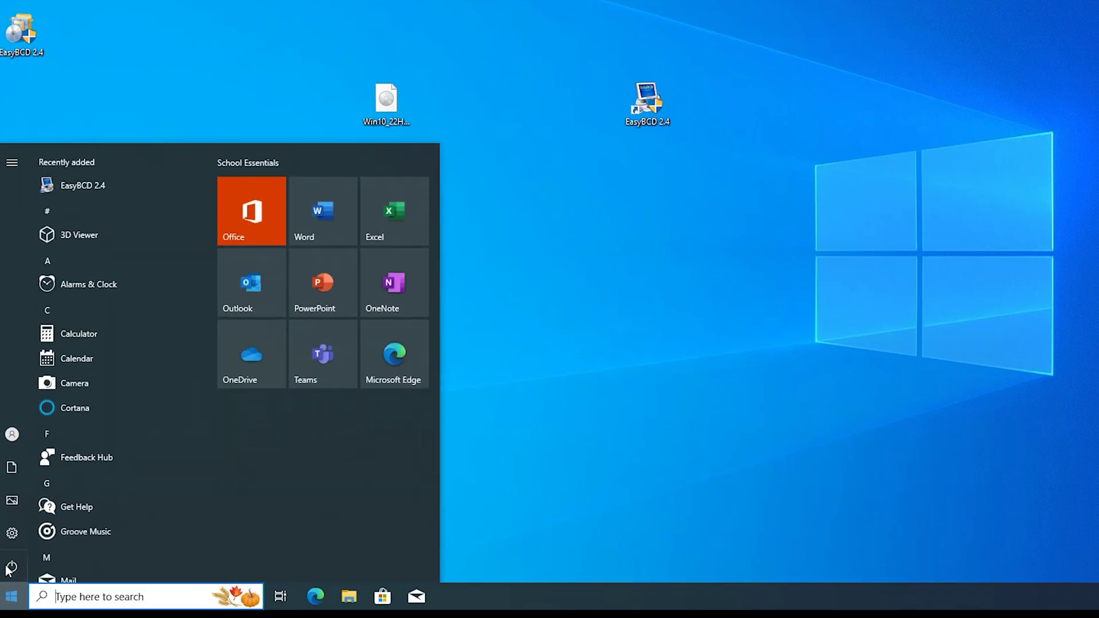
click(11, 567)
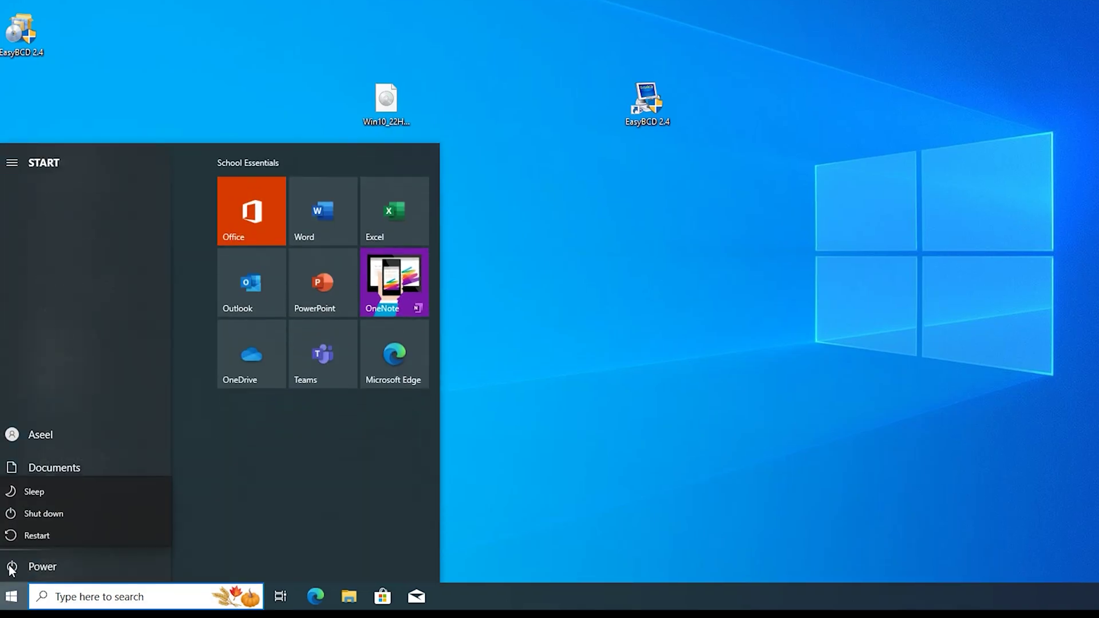
click(32, 534)
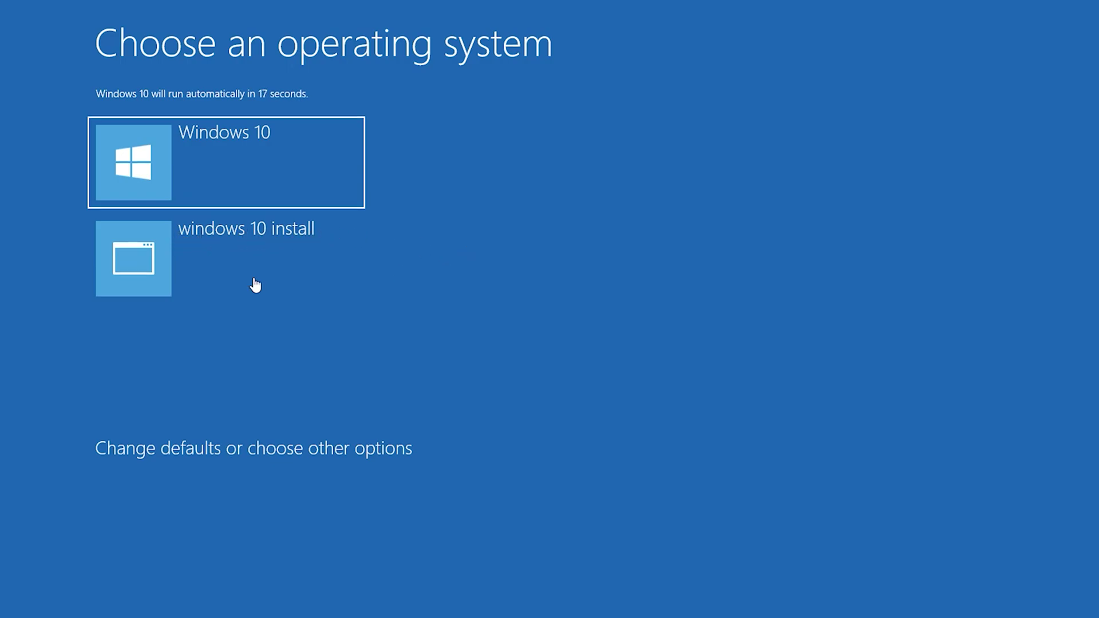
- Halt the boot countdown and boot the 'windows 10 install' entry from Windows Boot Manager
click(182, 253)
key(Down)
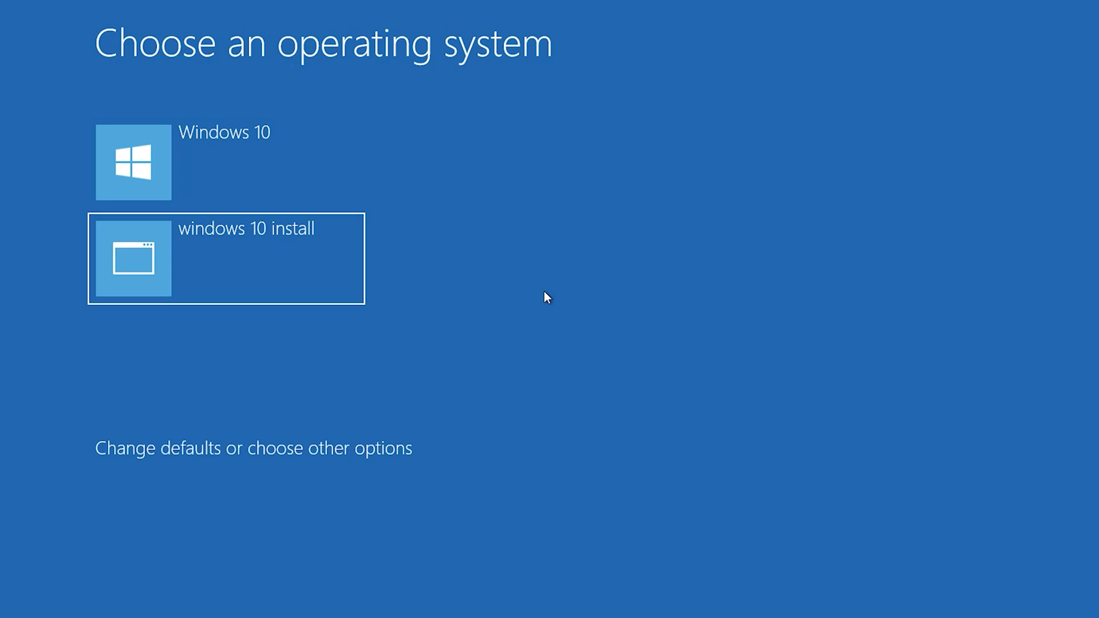
key(Return)
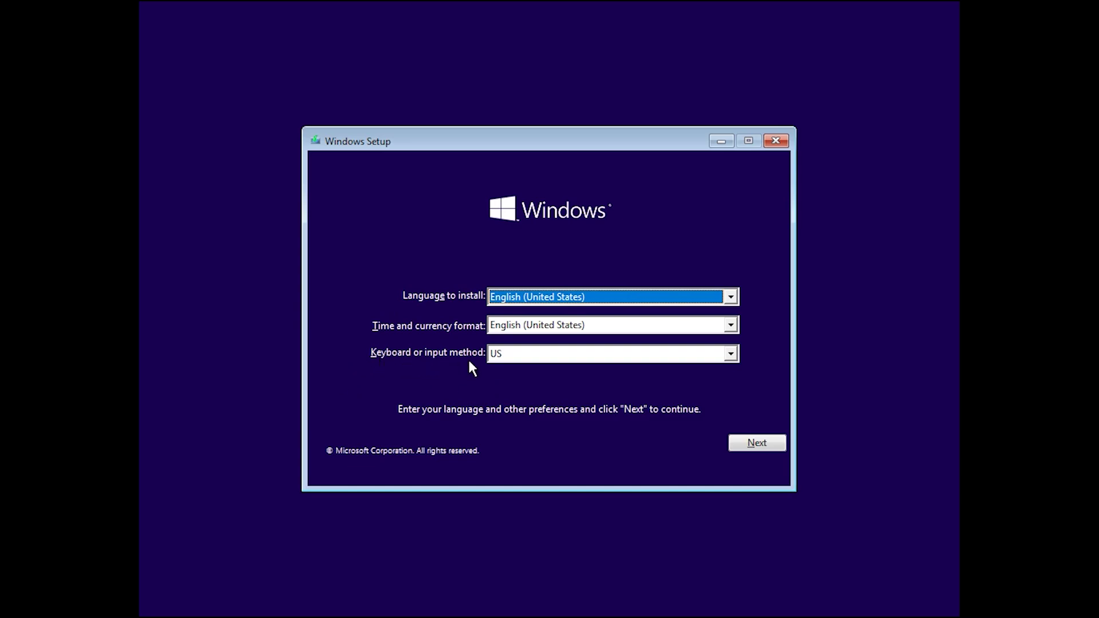
- Keep English (United States) language and US keyboard, start installing, and skip the product key
click(755, 442)
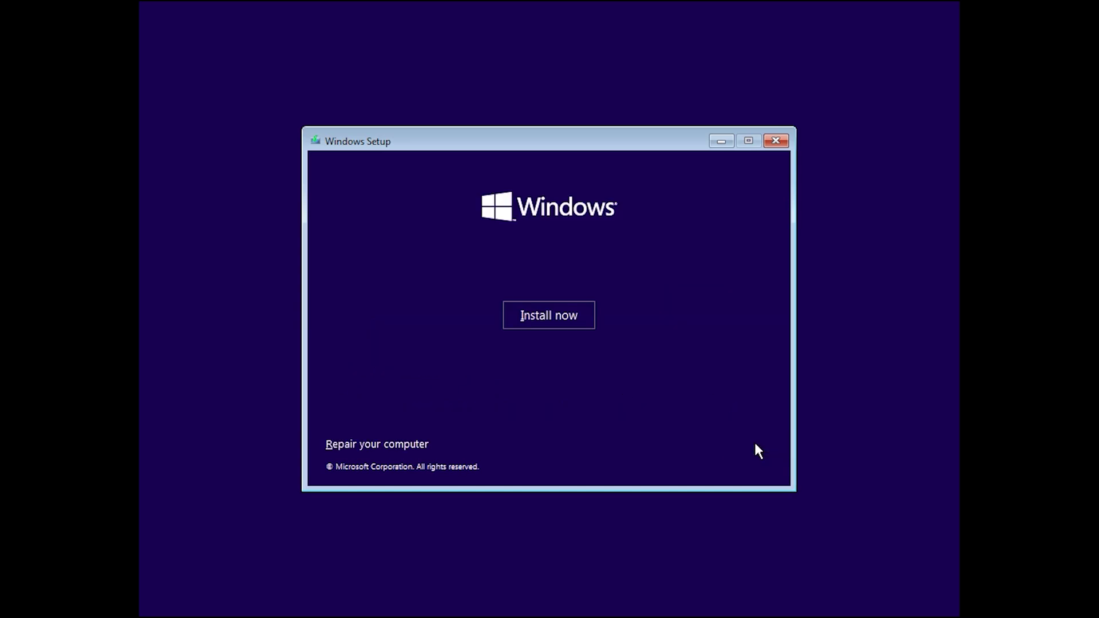
click(570, 321)
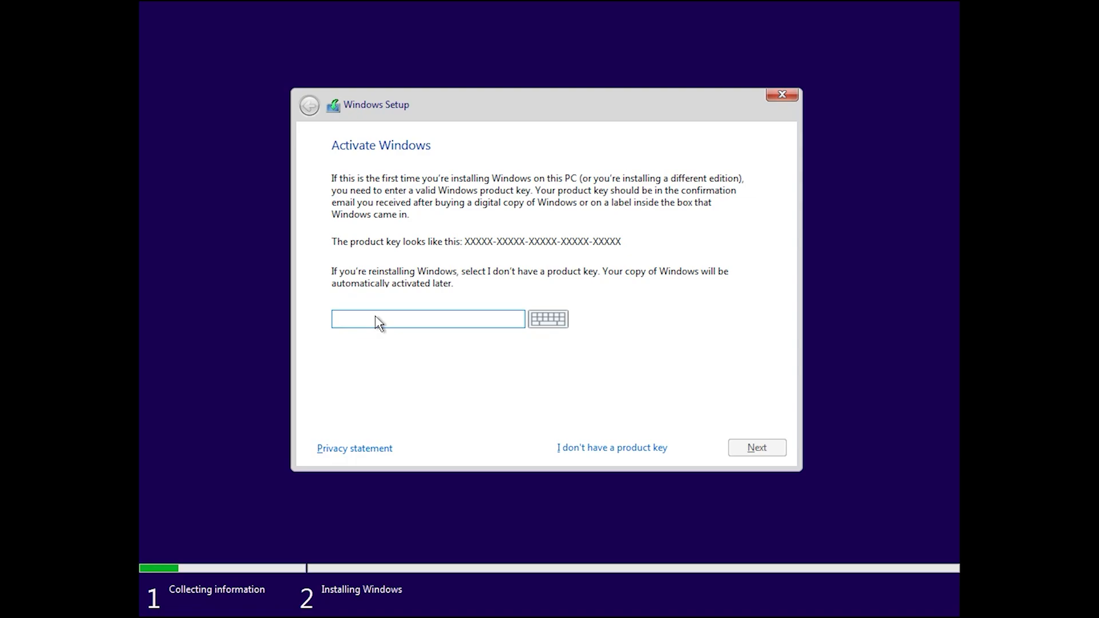
right_click(375, 320)
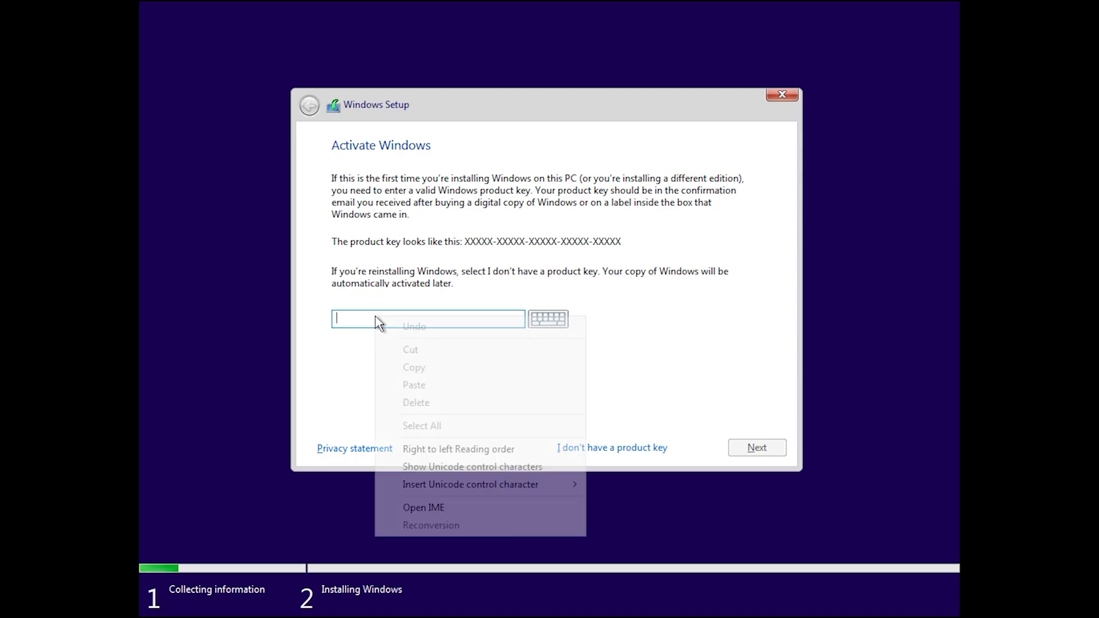
key(Escape)
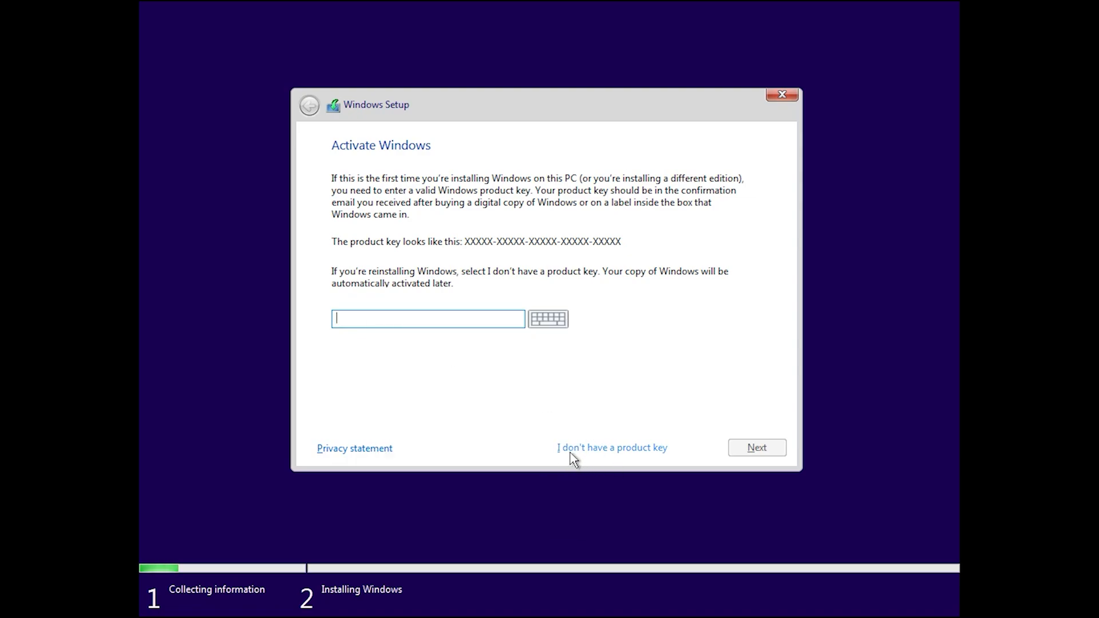
click(622, 448)
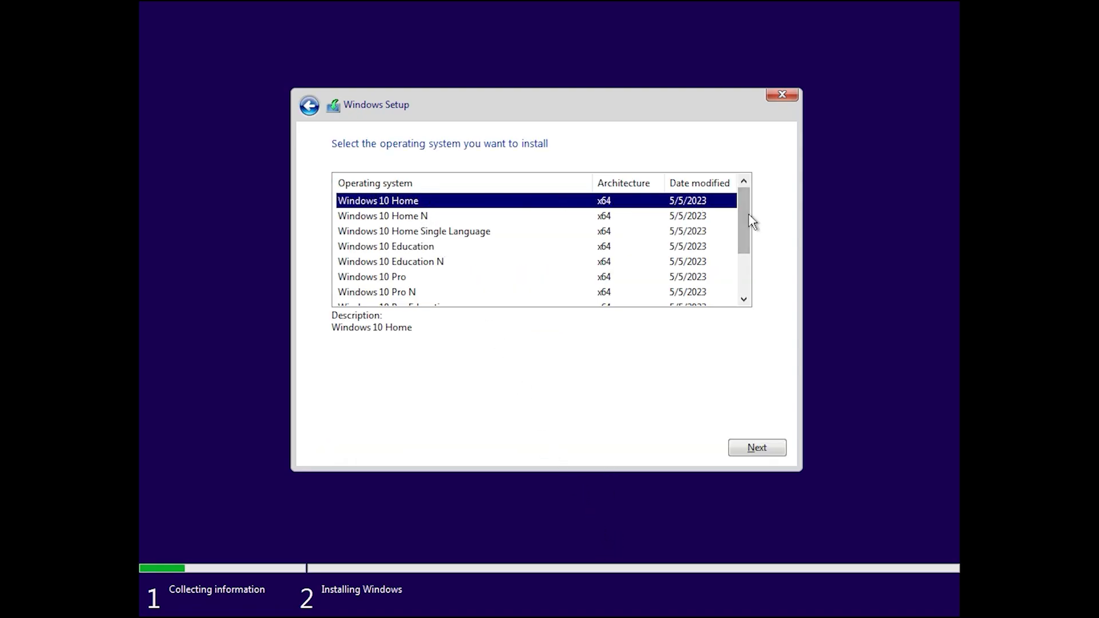
- Select Windows 10 Pro x64 as the edition and continue to the license terms
drag(745, 218, 686, 227)
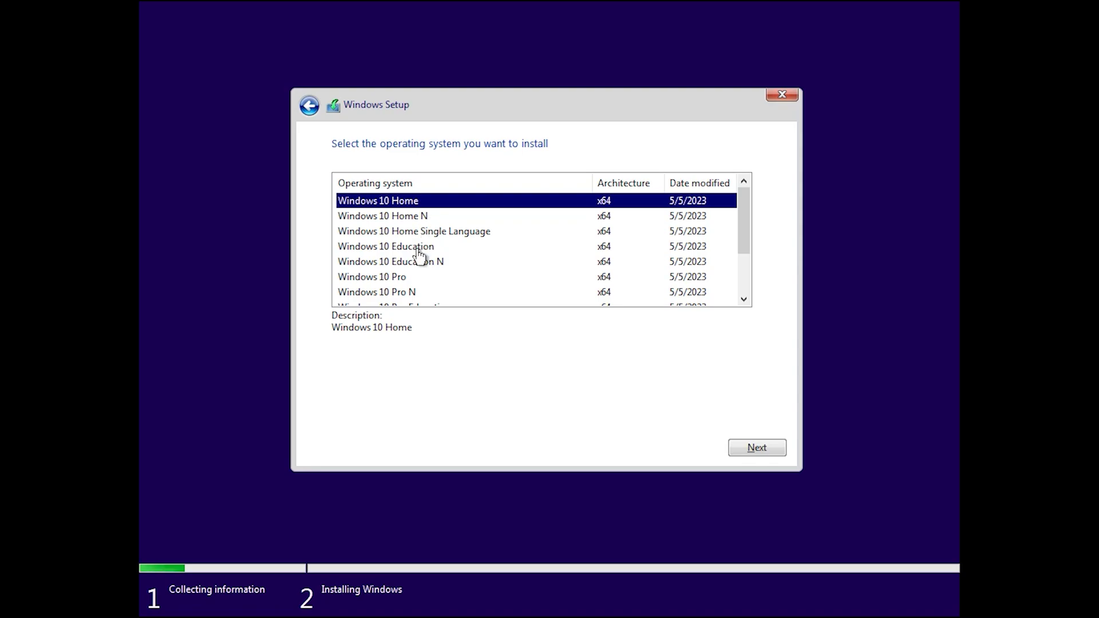
click(368, 281)
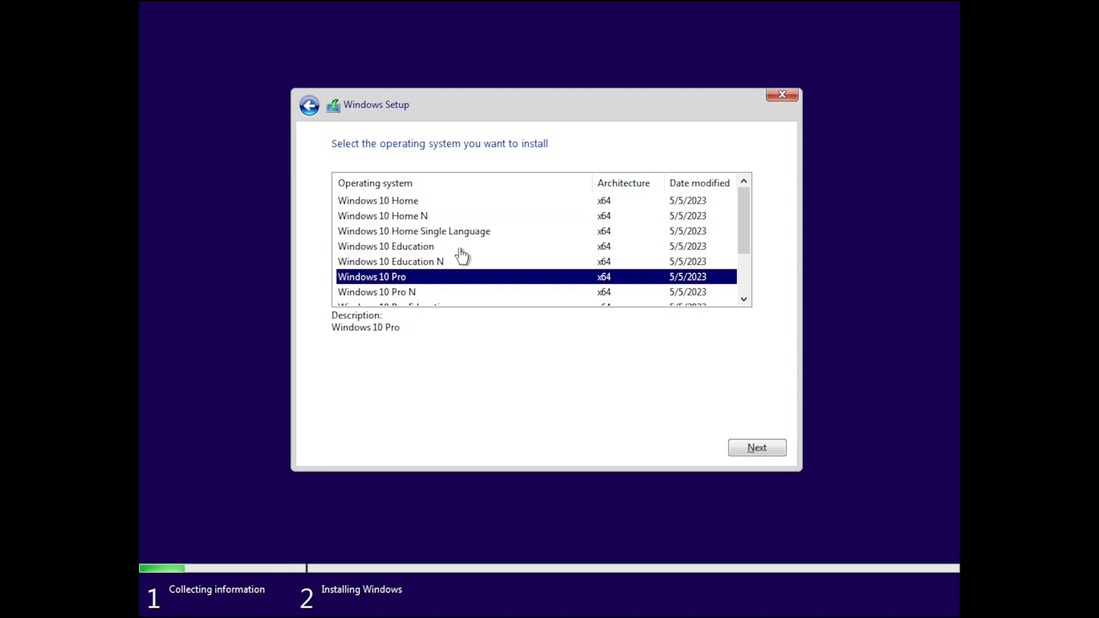
click(771, 447)
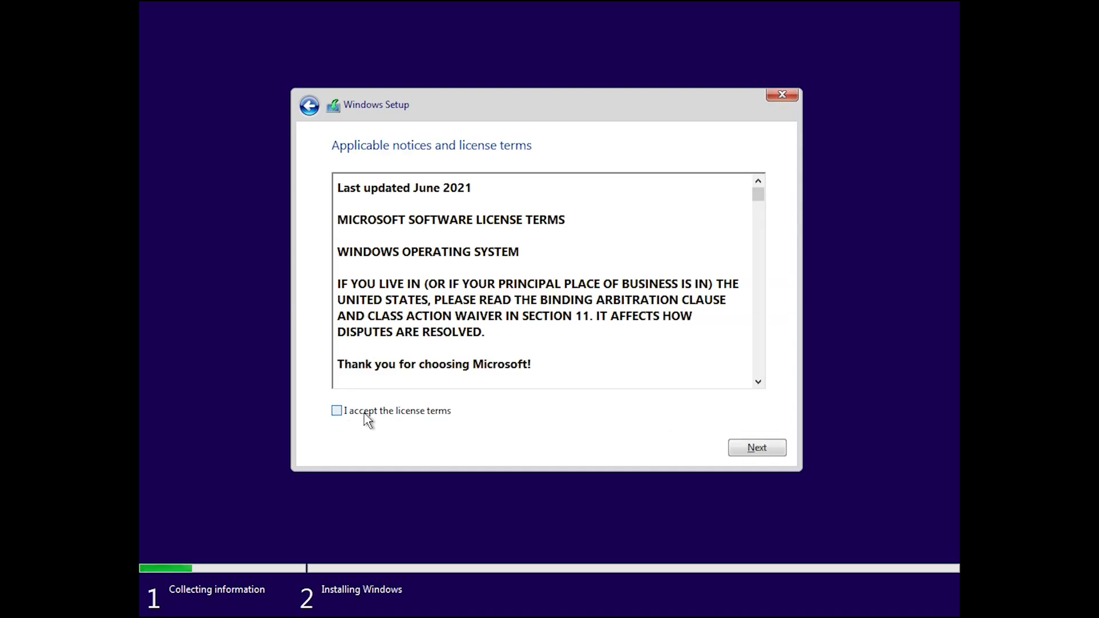
- Accept the license terms and run a custom install onto Drive 0 Partition 3
click(364, 414)
click(751, 449)
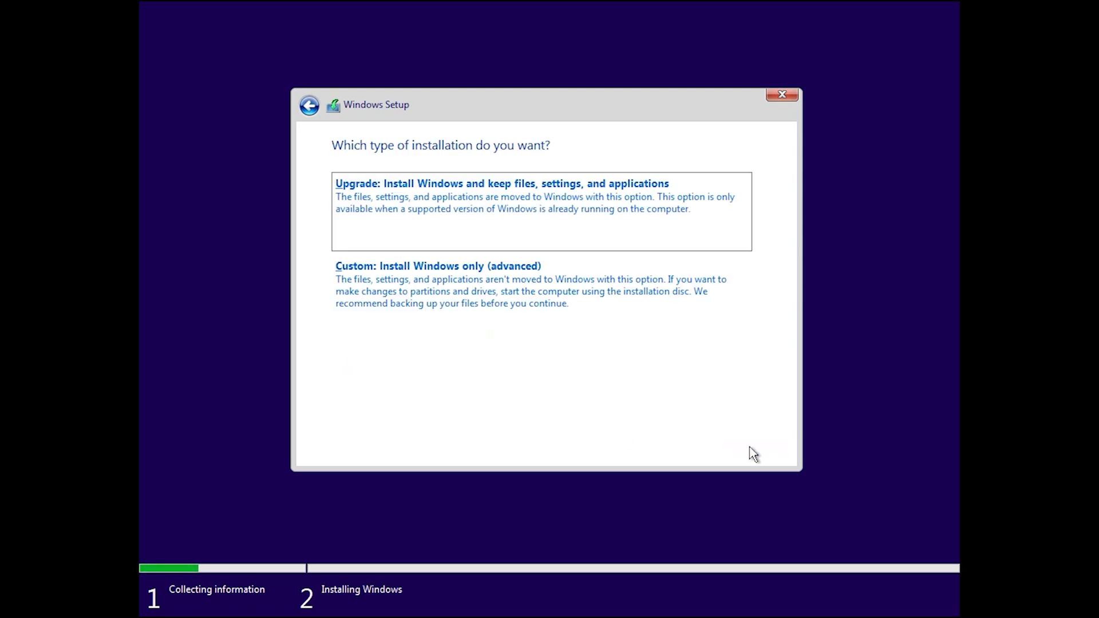
click(470, 290)
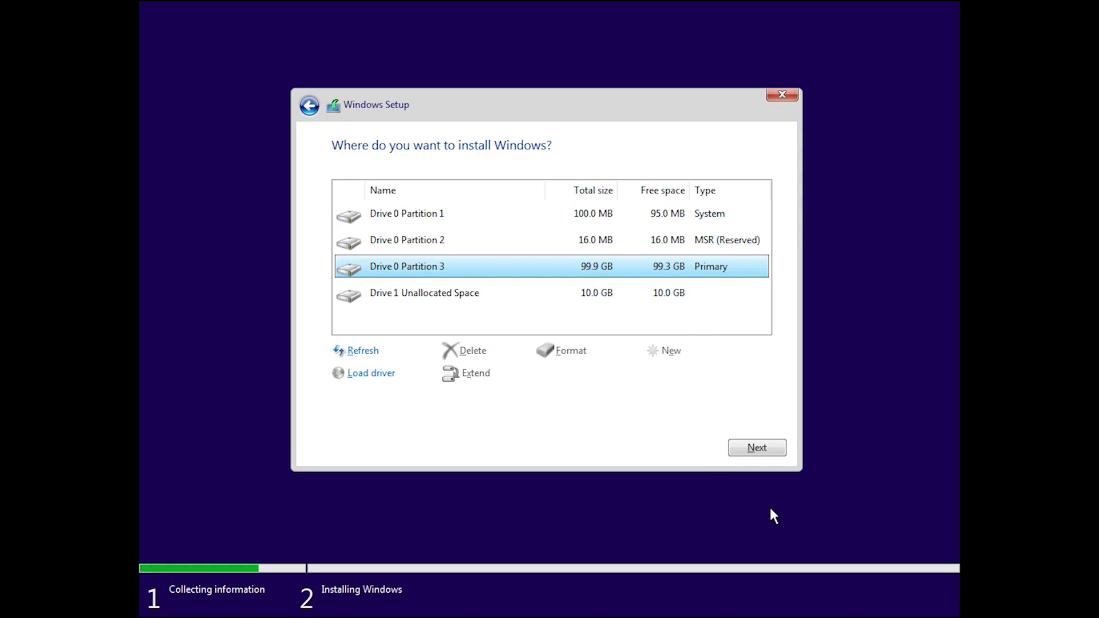
click(753, 449)
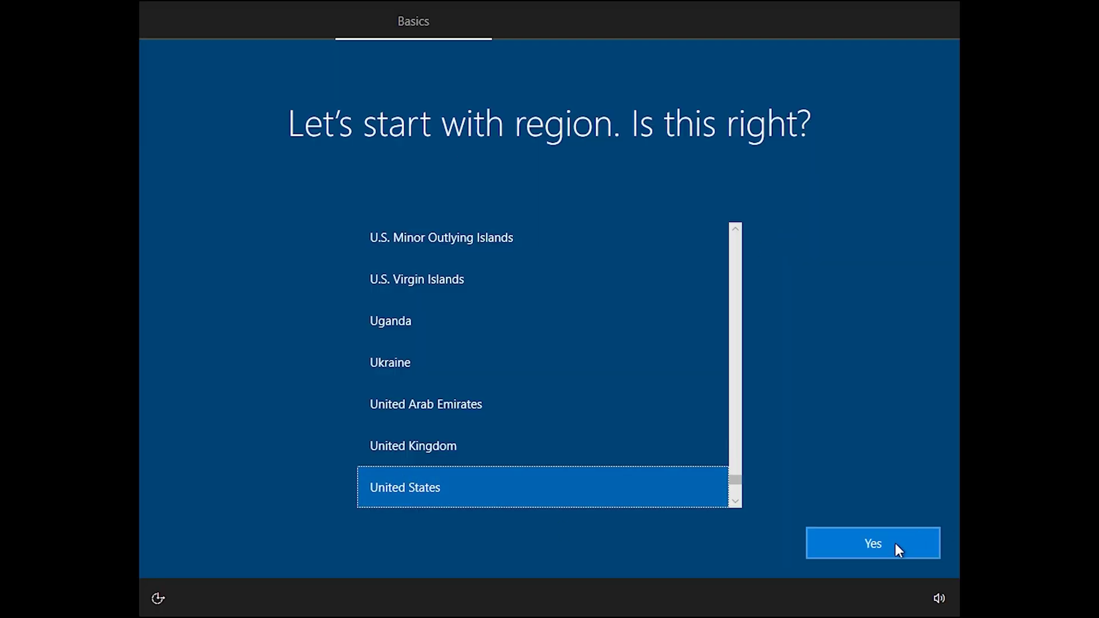
- Confirm United States region and US keyboard, skip a second layout, and continue with limited offline setup
click(895, 543)
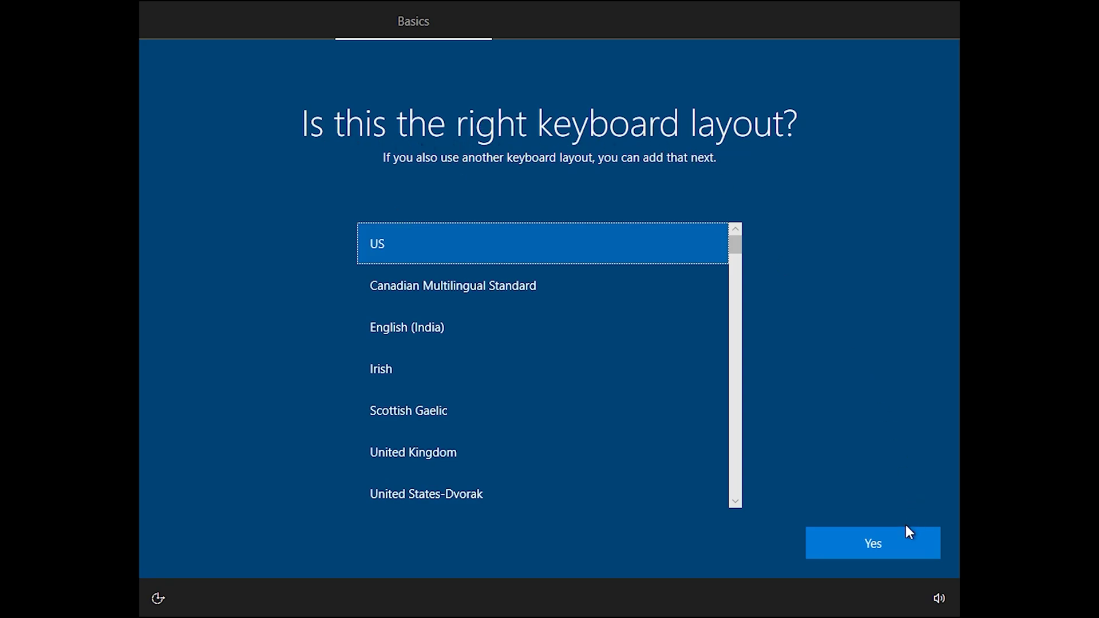
click(895, 543)
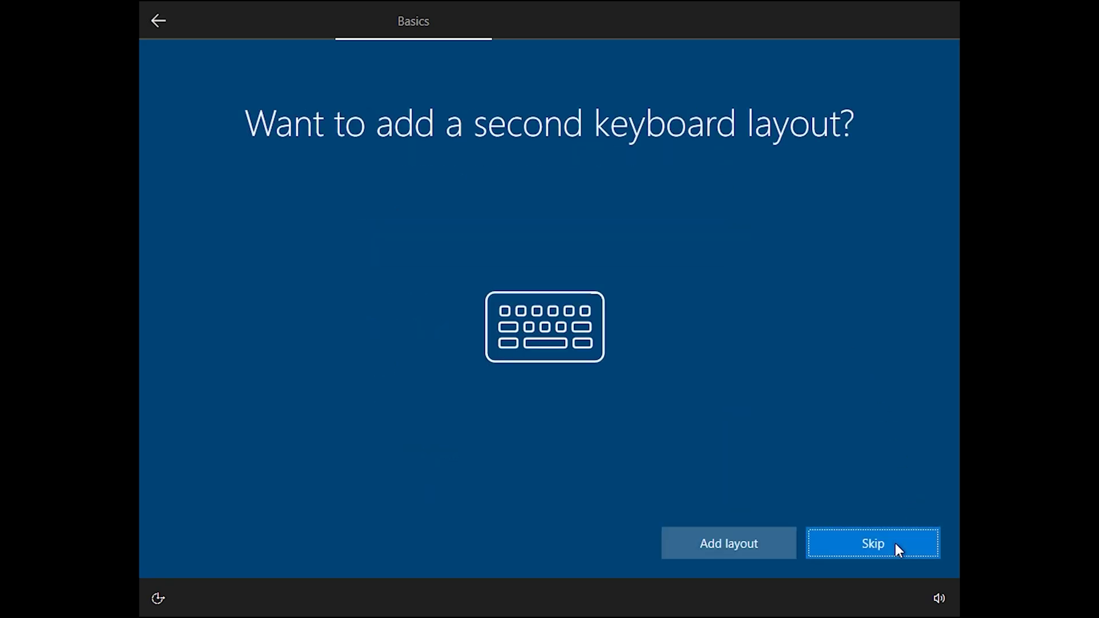
click(895, 544)
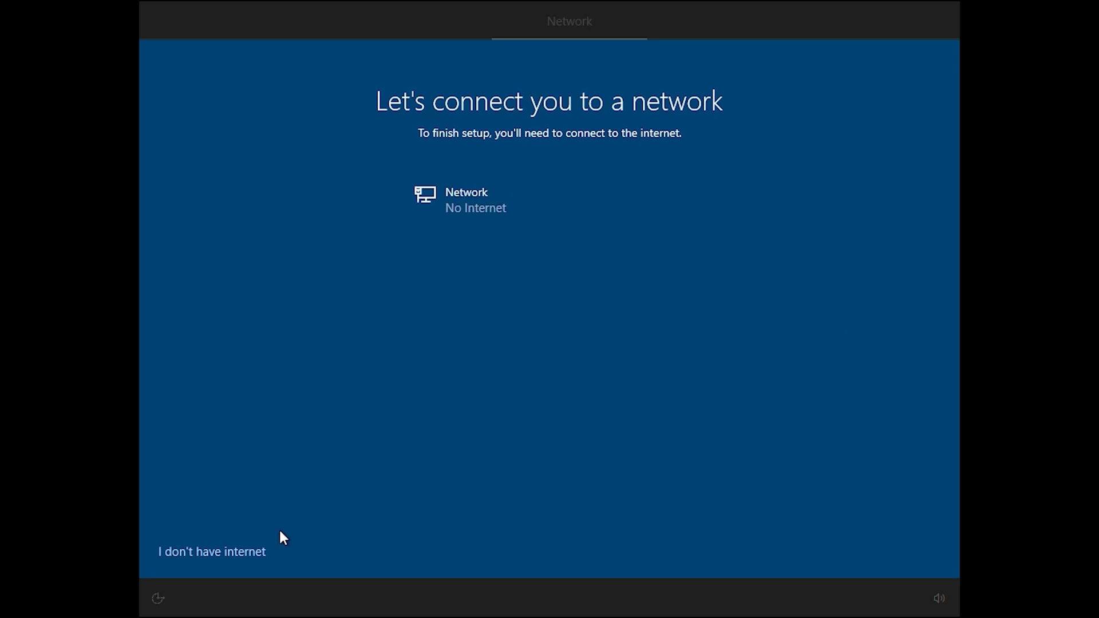
click(204, 558)
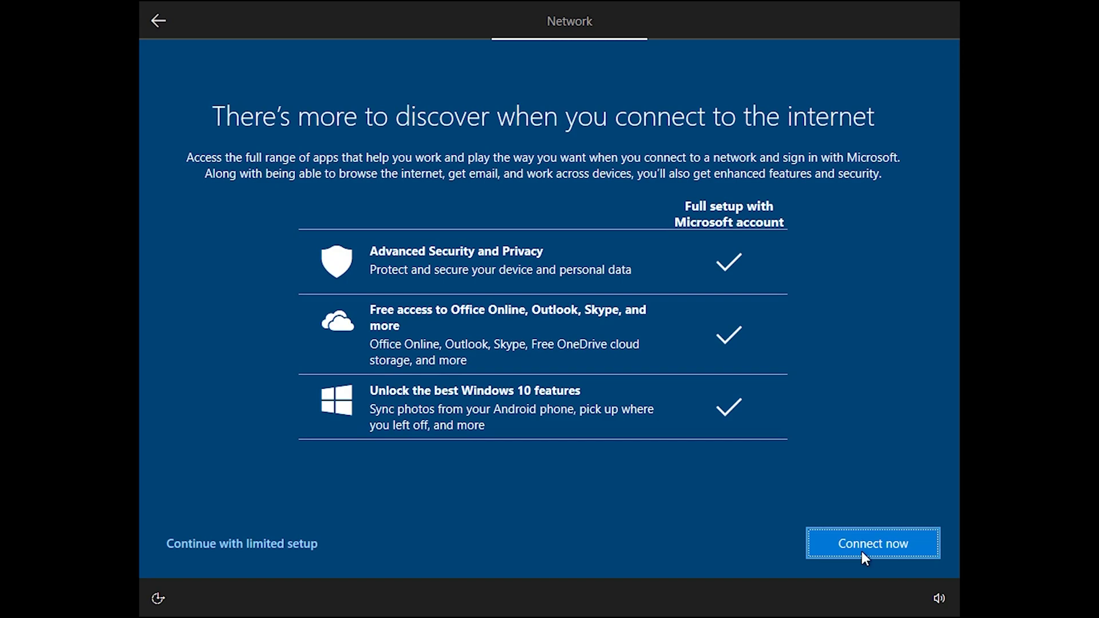
click(264, 541)
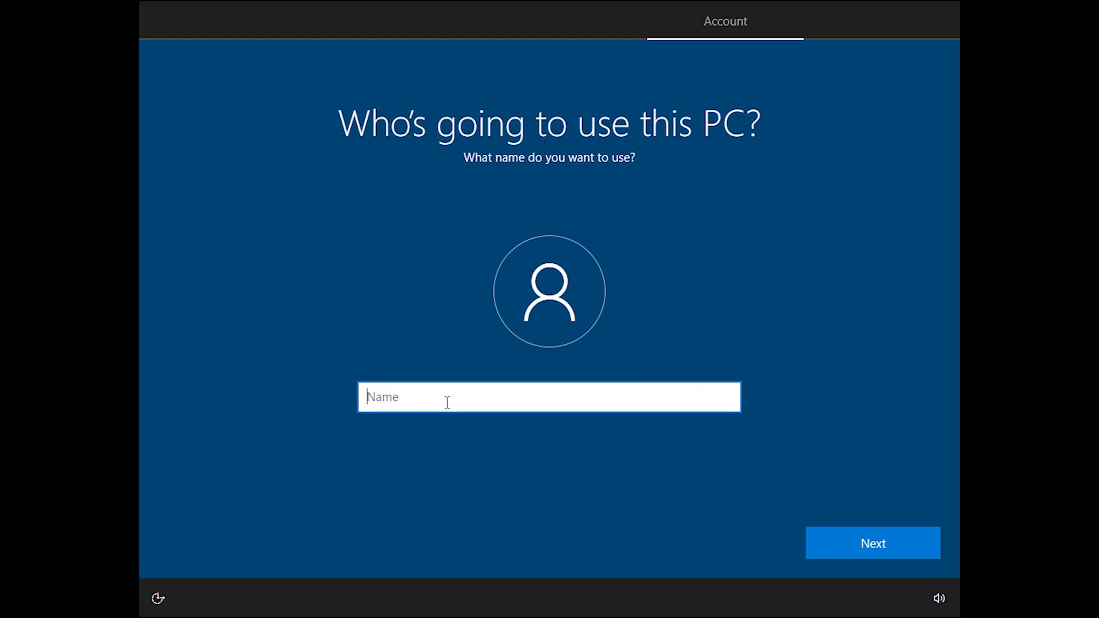
- Enter the local account name, then set and confirm the account password
text(admin)
click(869, 544)
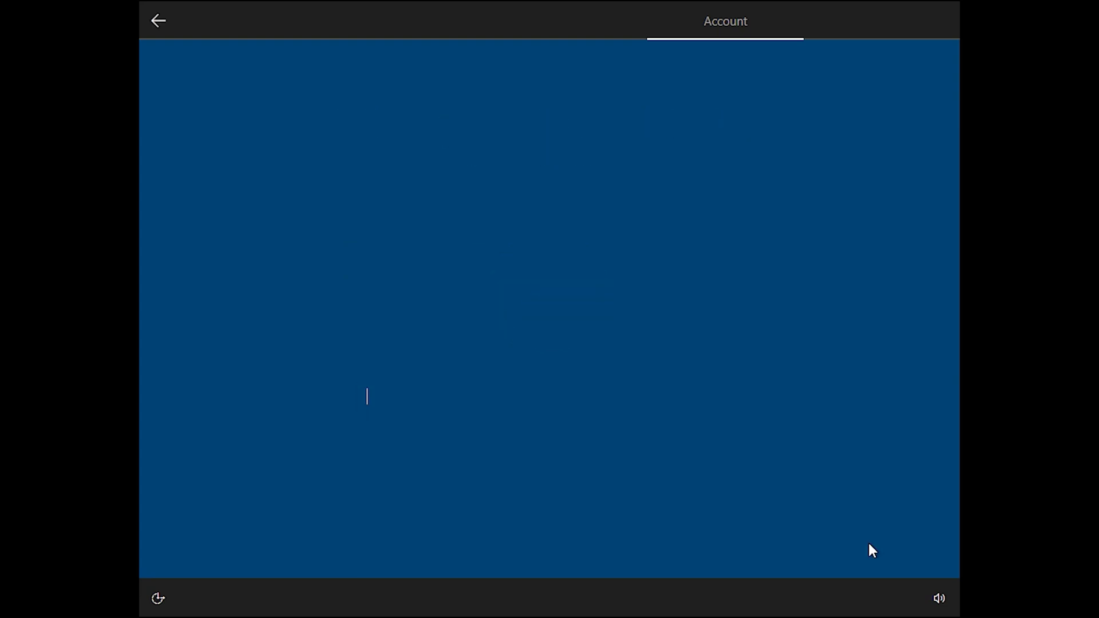
text(admin)
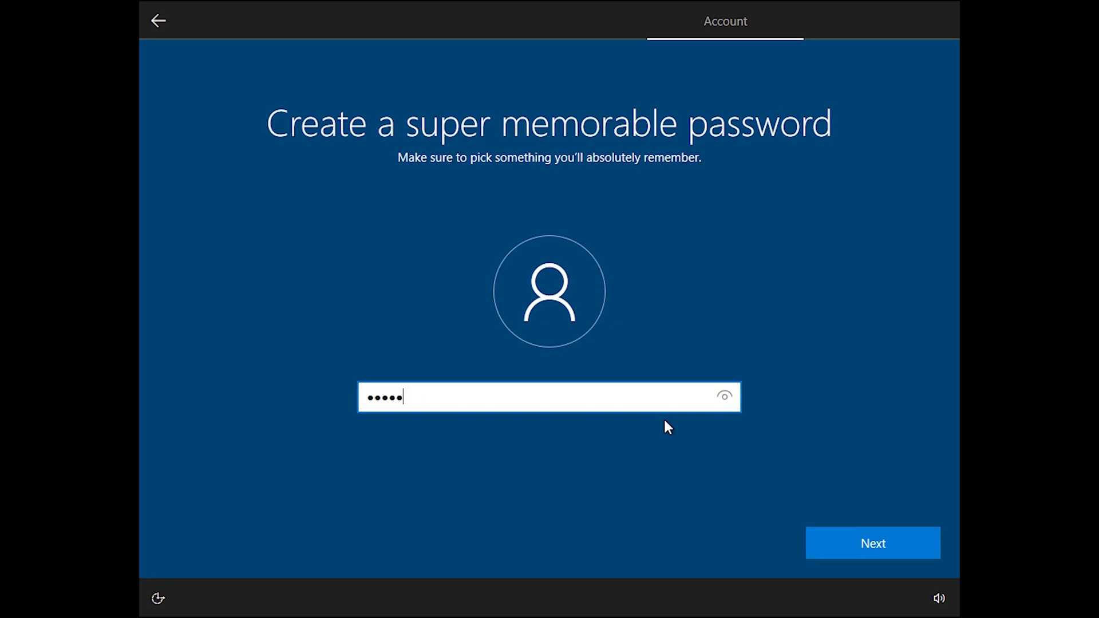
click(836, 547)
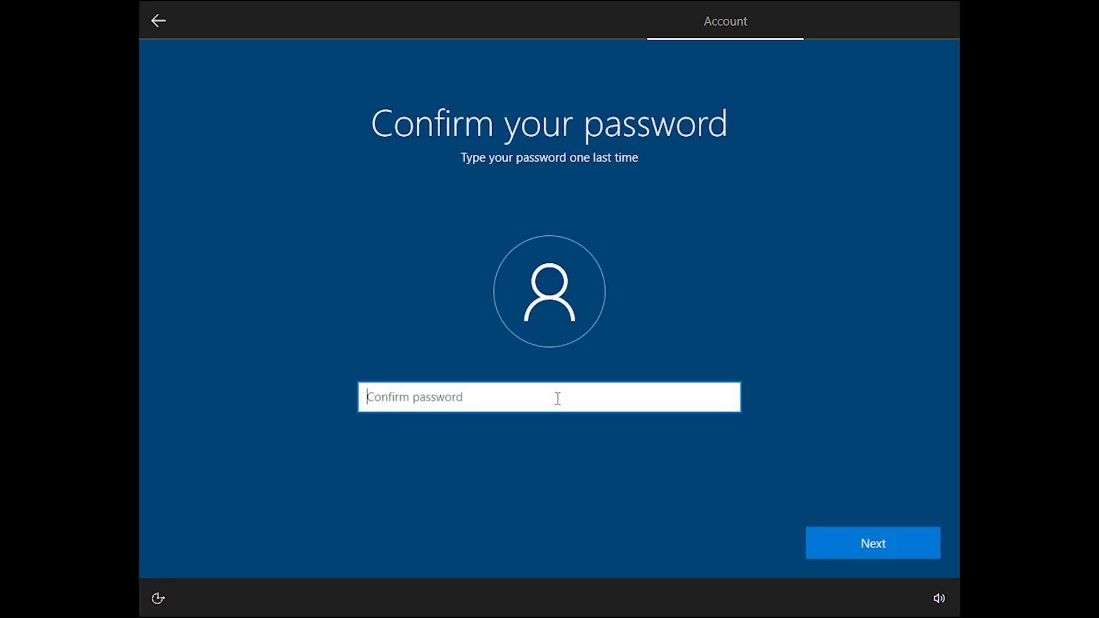
text(admi)
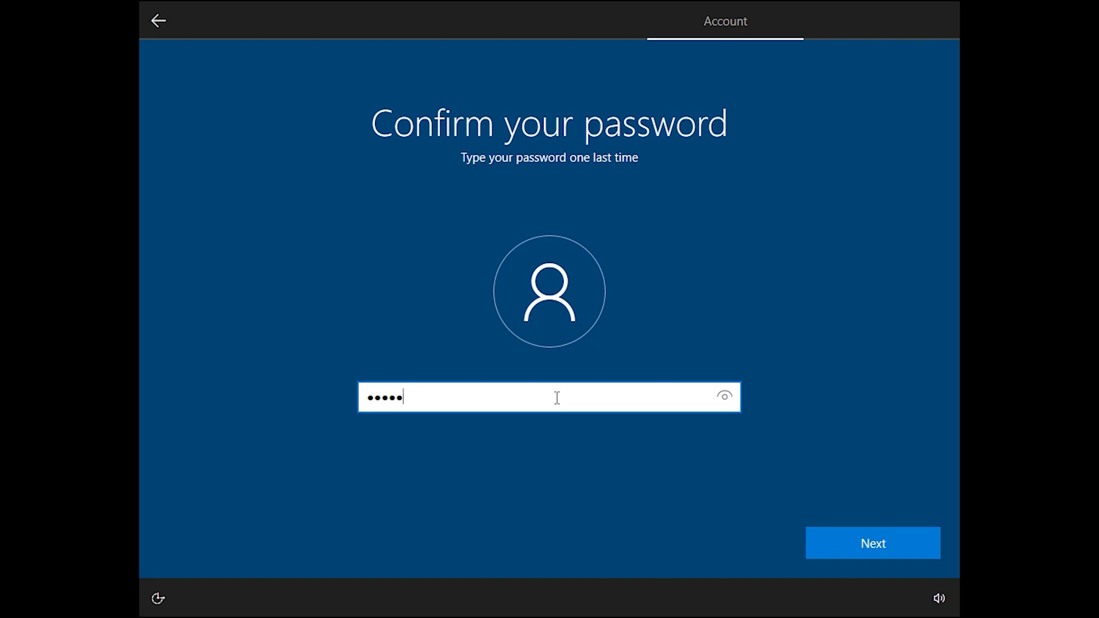
click(846, 544)
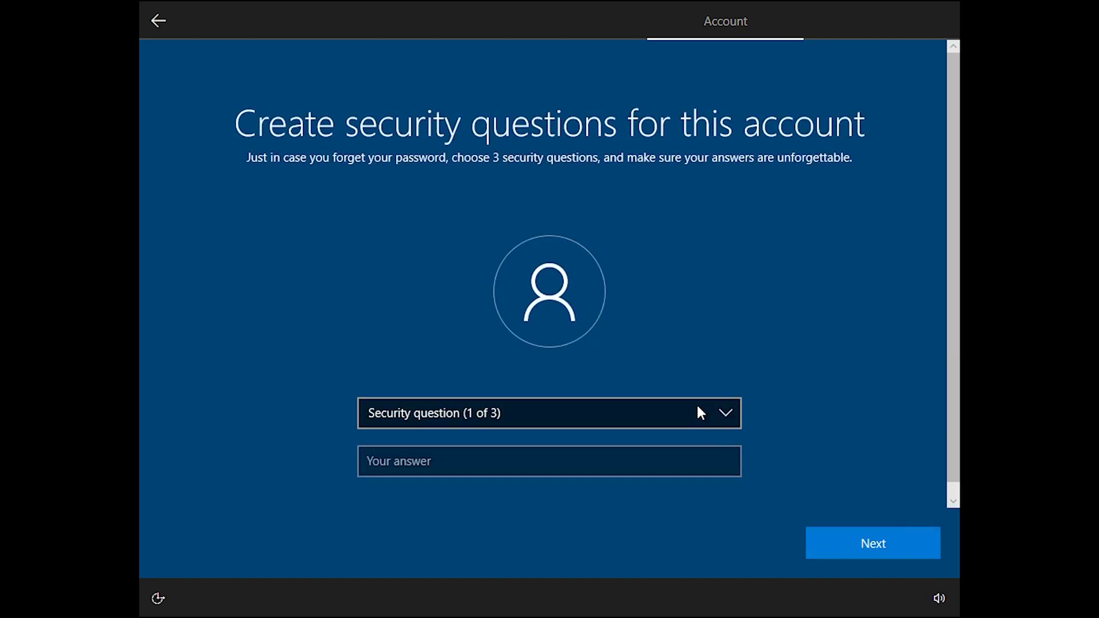
- Answer the first two security questions: birth city and where parents met
click(697, 411)
click(673, 447)
click(625, 460)
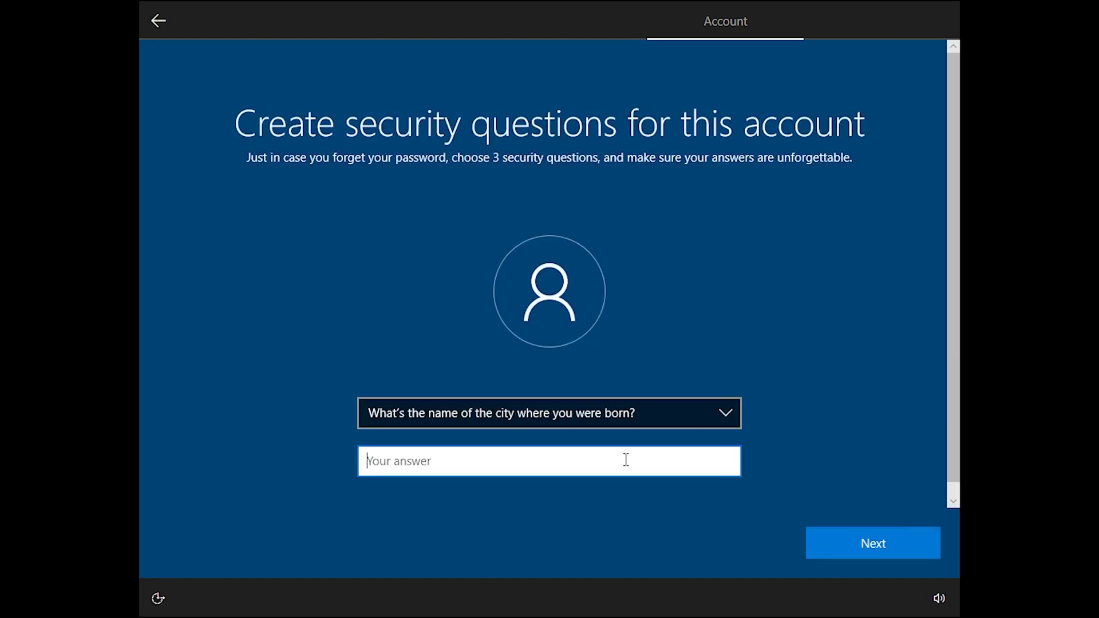
text(s)
click(832, 545)
click(735, 411)
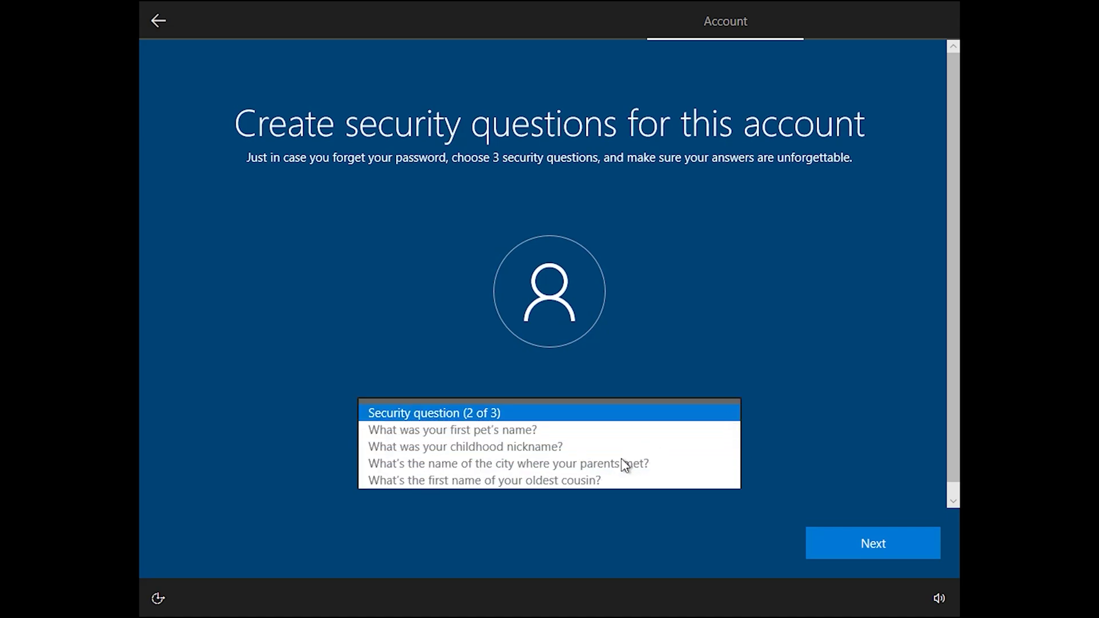
click(613, 467)
click(593, 469)
text(f)
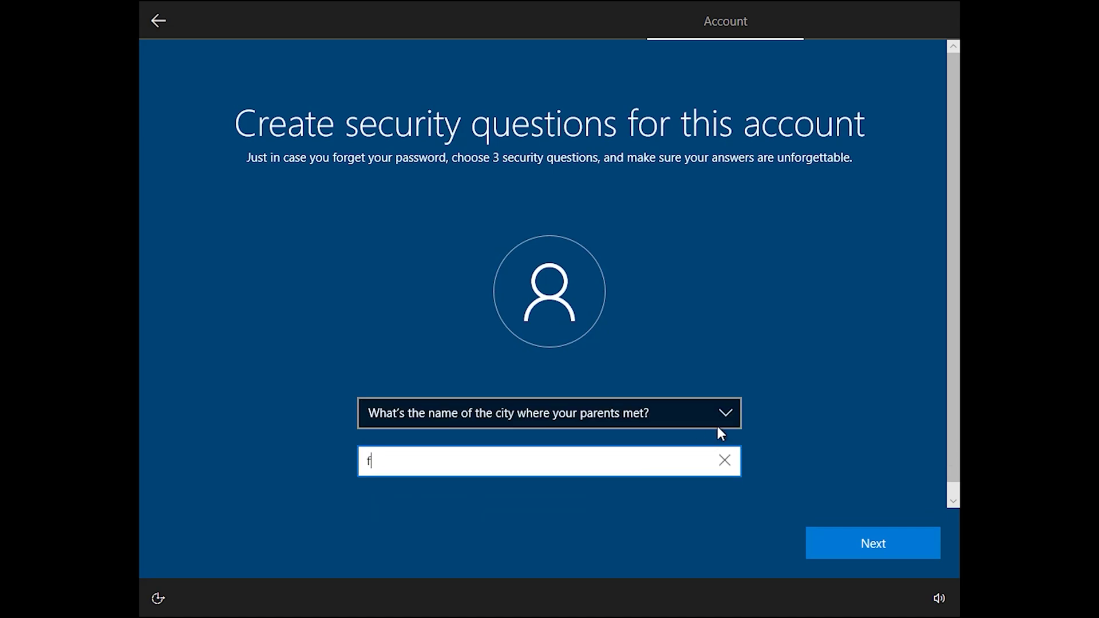
click(814, 537)
- Answer the third security question about the first school and submit all three
click(726, 410)
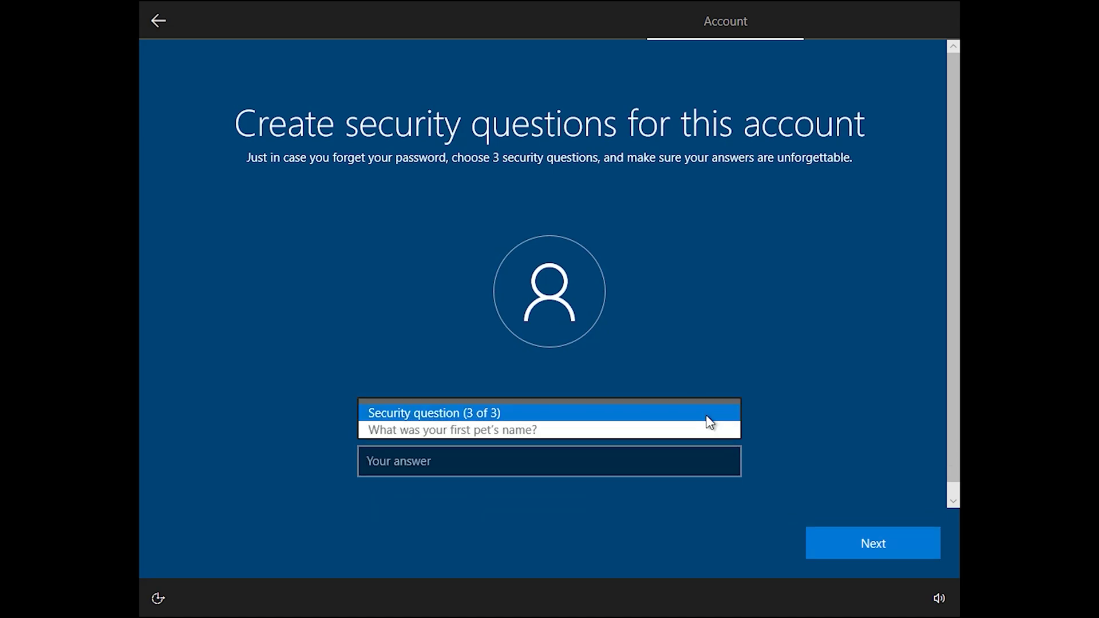
click(573, 482)
click(549, 456)
text(d)
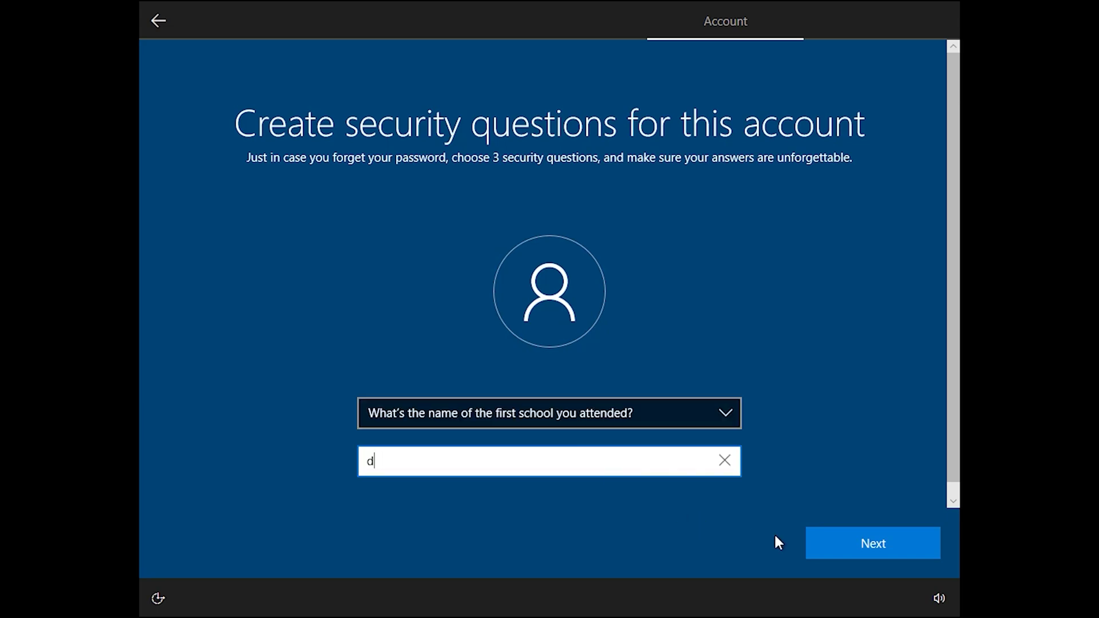
click(885, 547)
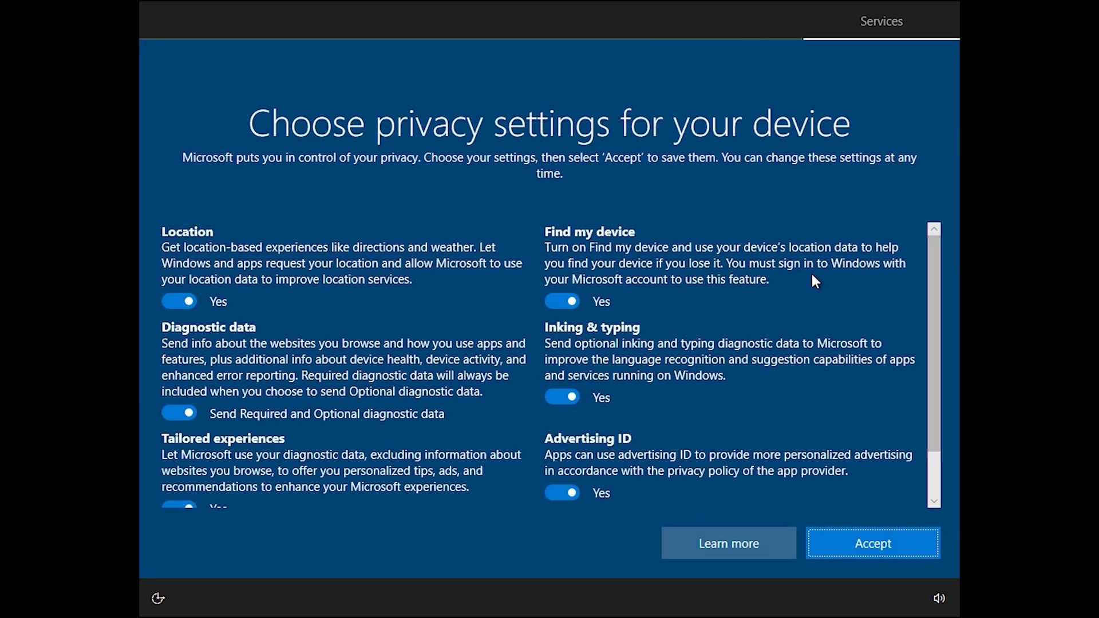
- Accept the default privacy settings and the Cortana page, letting setup finish to the desktop
click(896, 555)
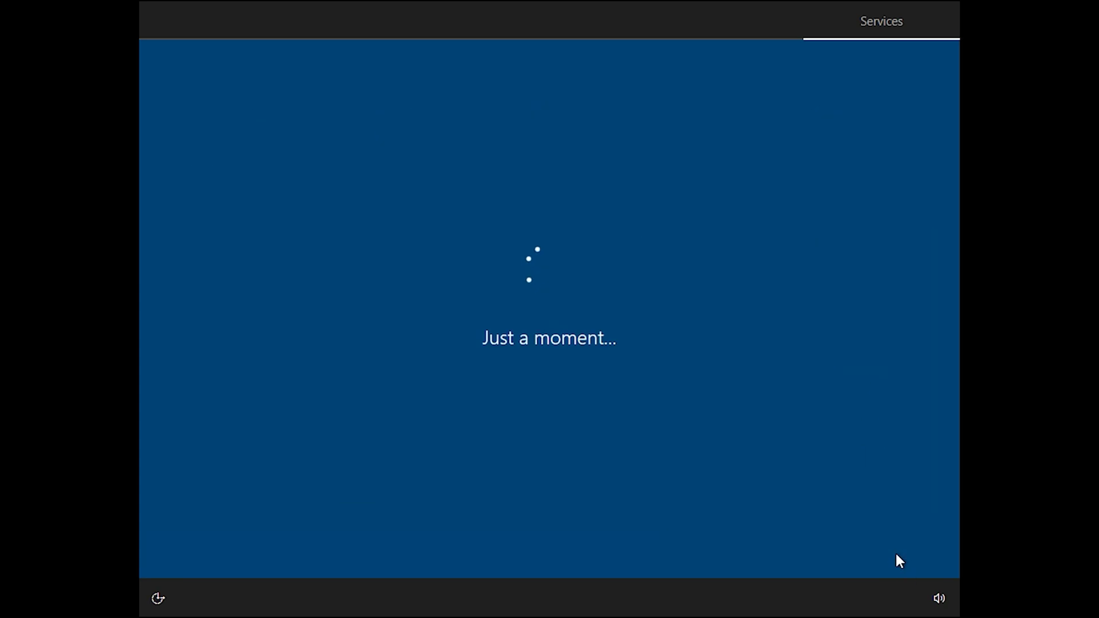
click(896, 553)
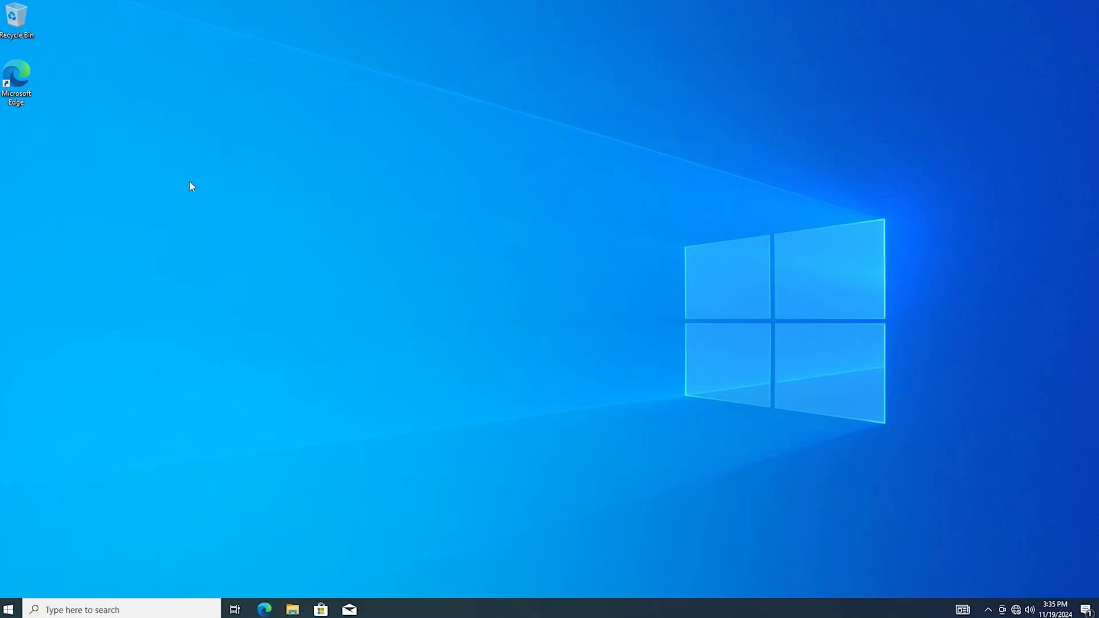
- Launch Disk Management from the Start button's Win+X menu
right_click(189, 172)
right_click(255, 136)
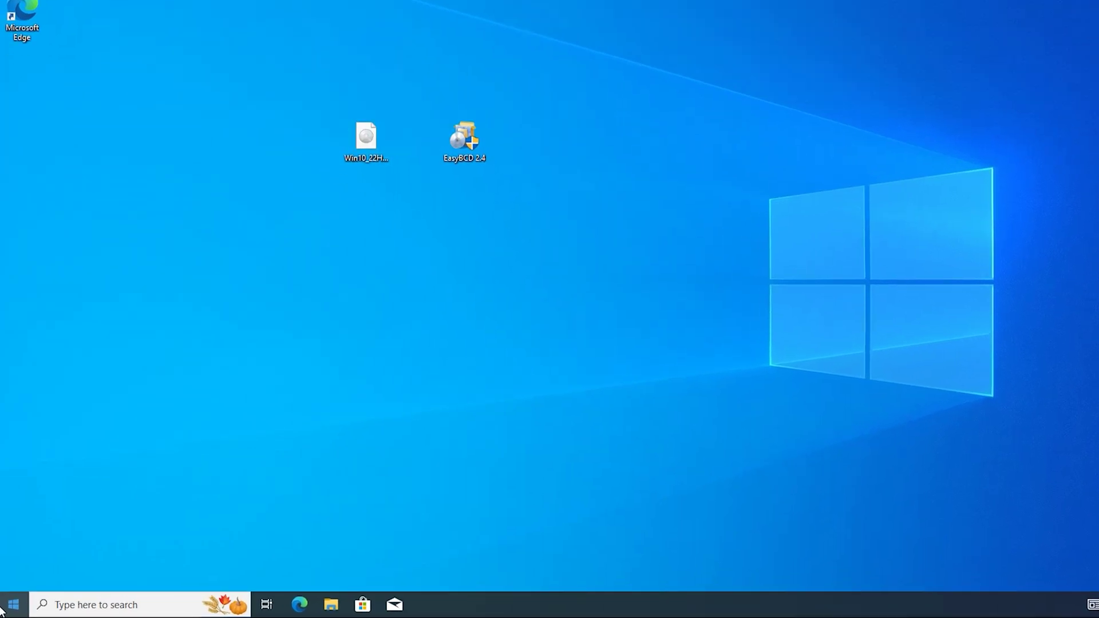
right_click(7, 610)
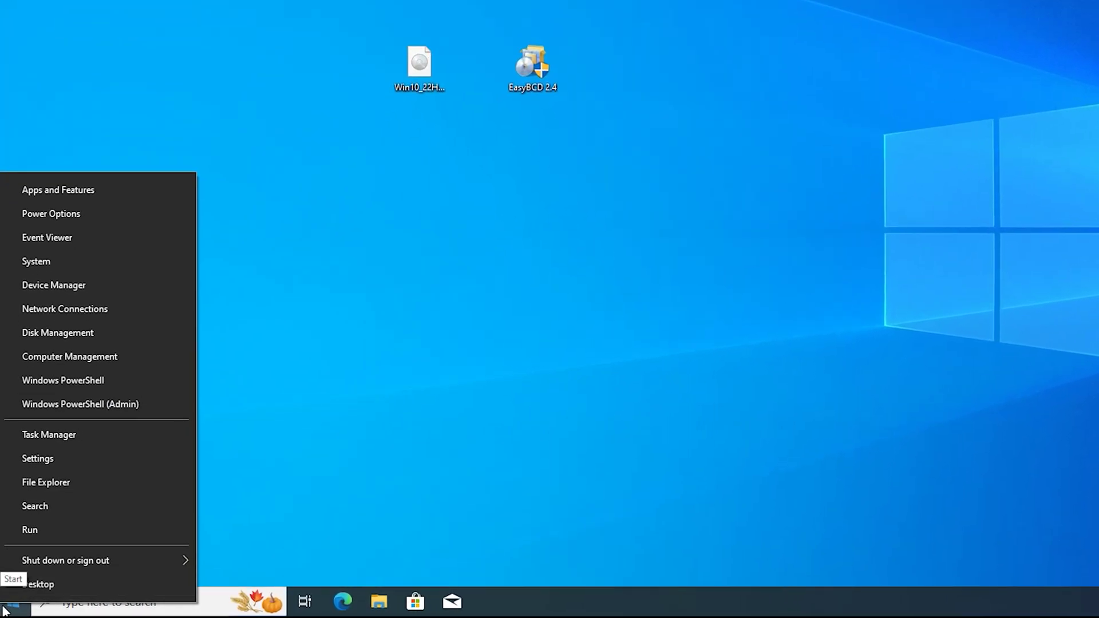
click(70, 332)
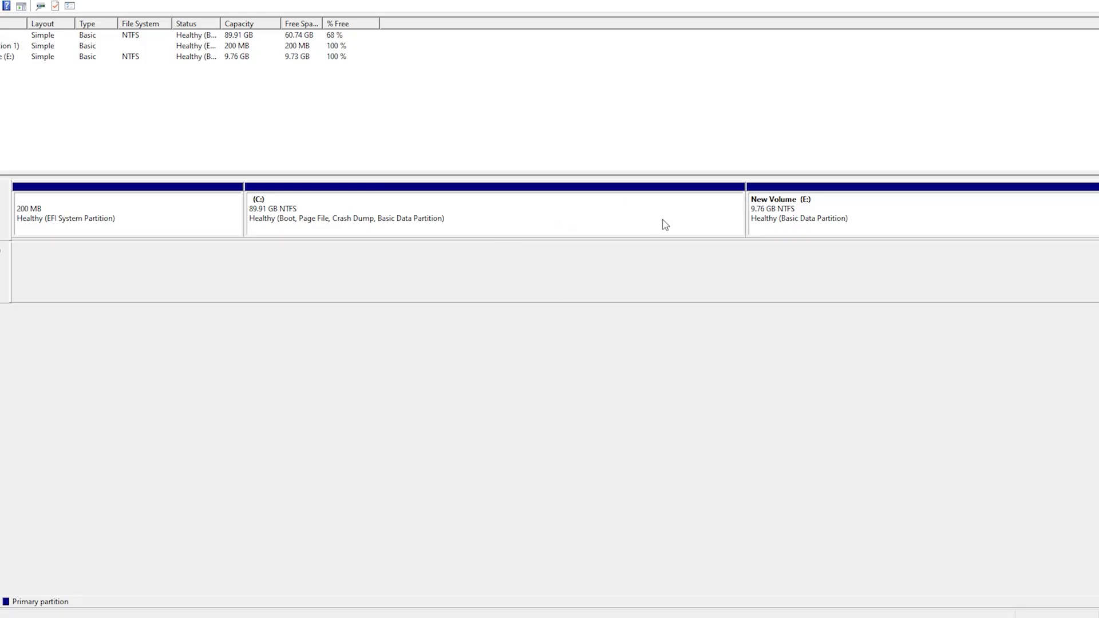
- Delete New Volume (E:), leaving 9.77 GB unallocated next to C:
right_click(917, 215)
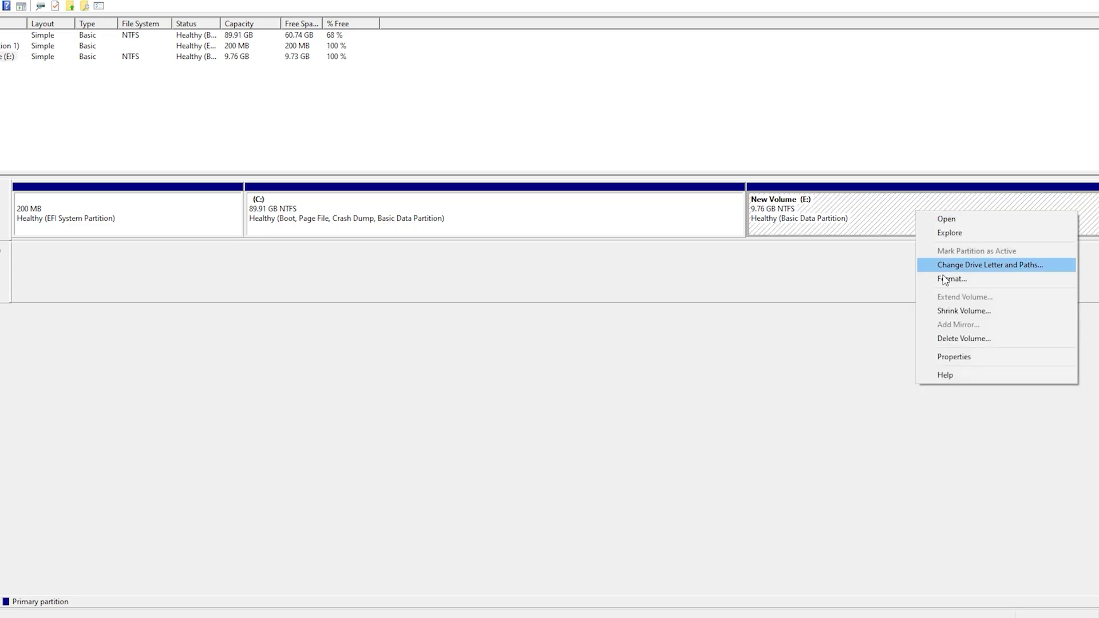
click(969, 345)
click(598, 348)
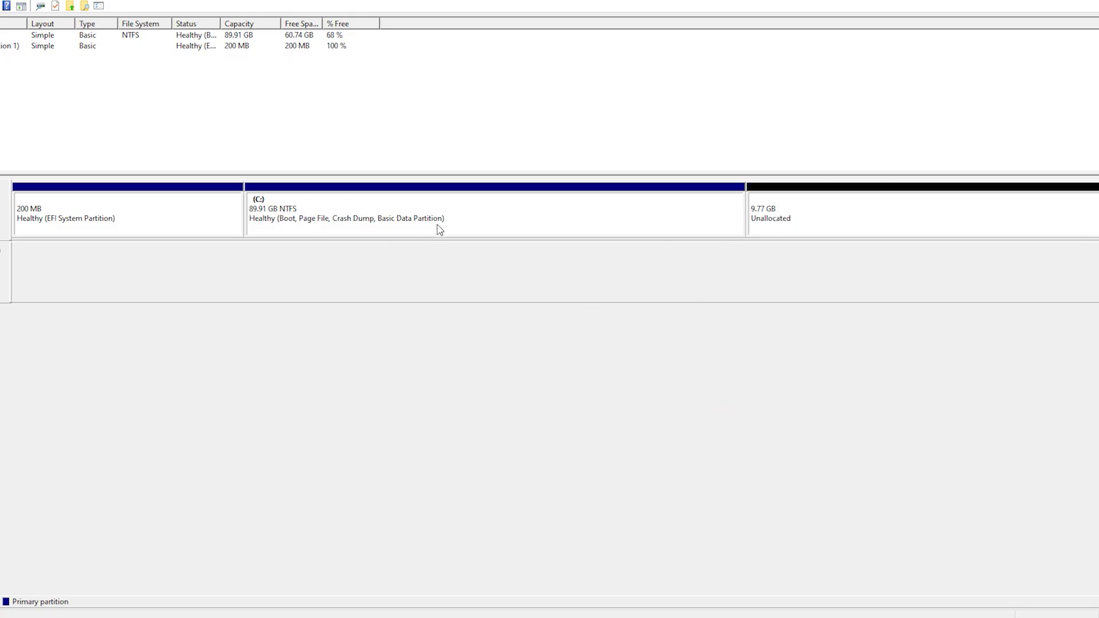
- Extend C: by 9999 MB with the Extend Volume wizard, growing it to 99.68 GB
right_click(474, 212)
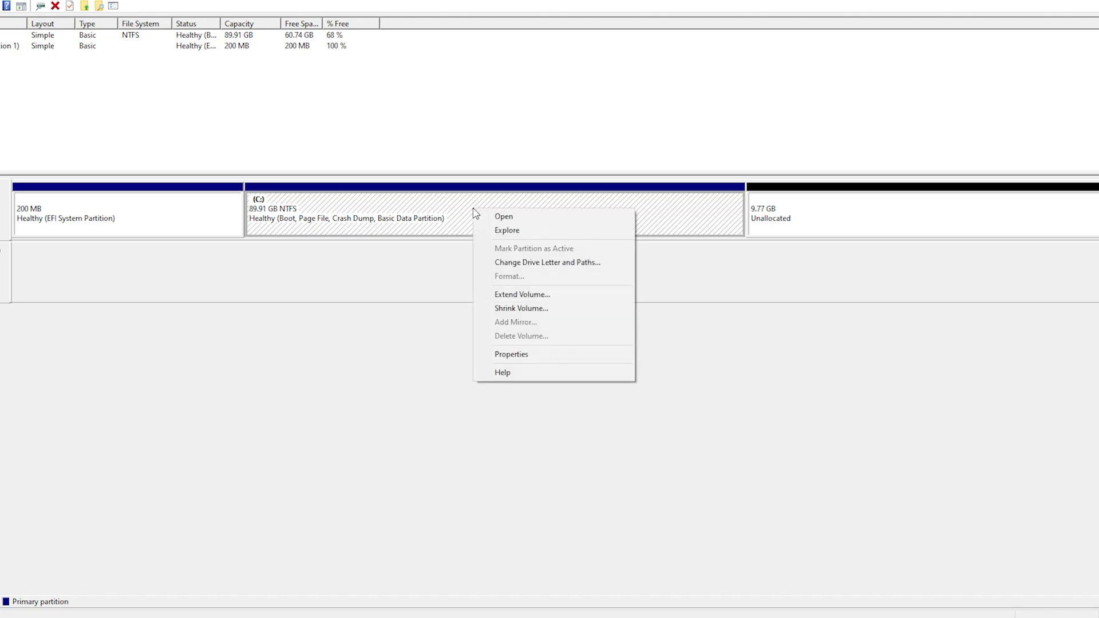
click(523, 297)
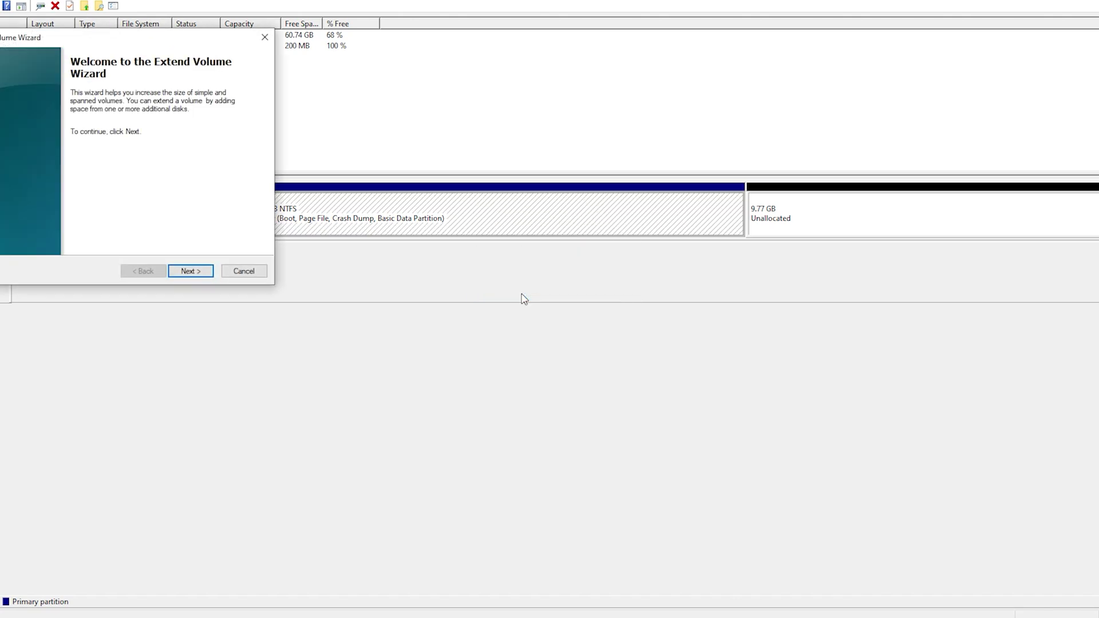
click(201, 273)
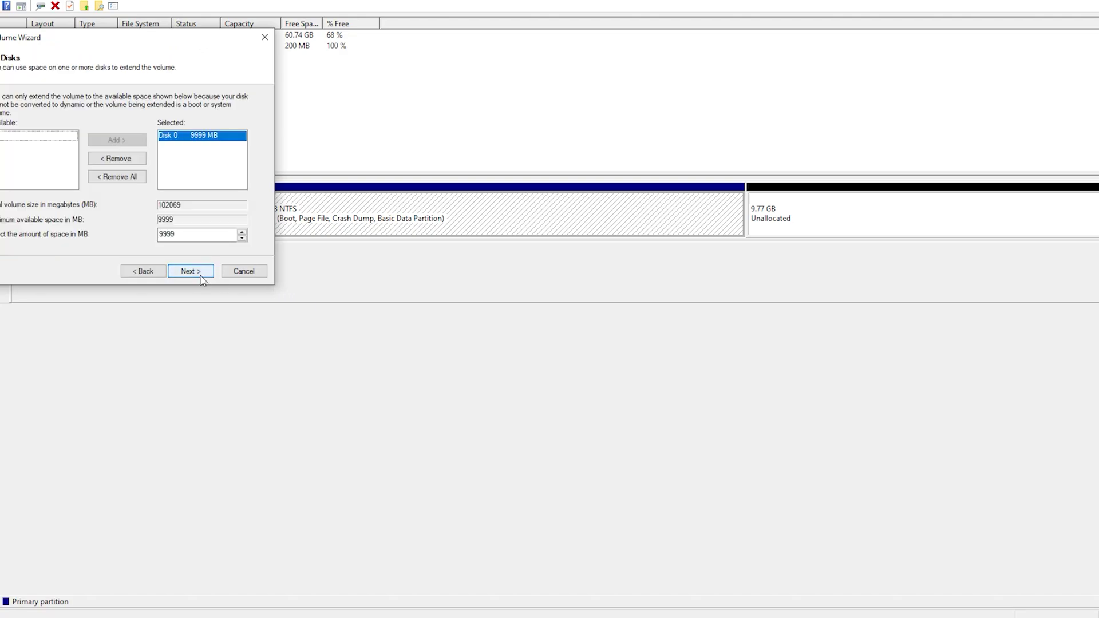
click(201, 273)
click(201, 273)
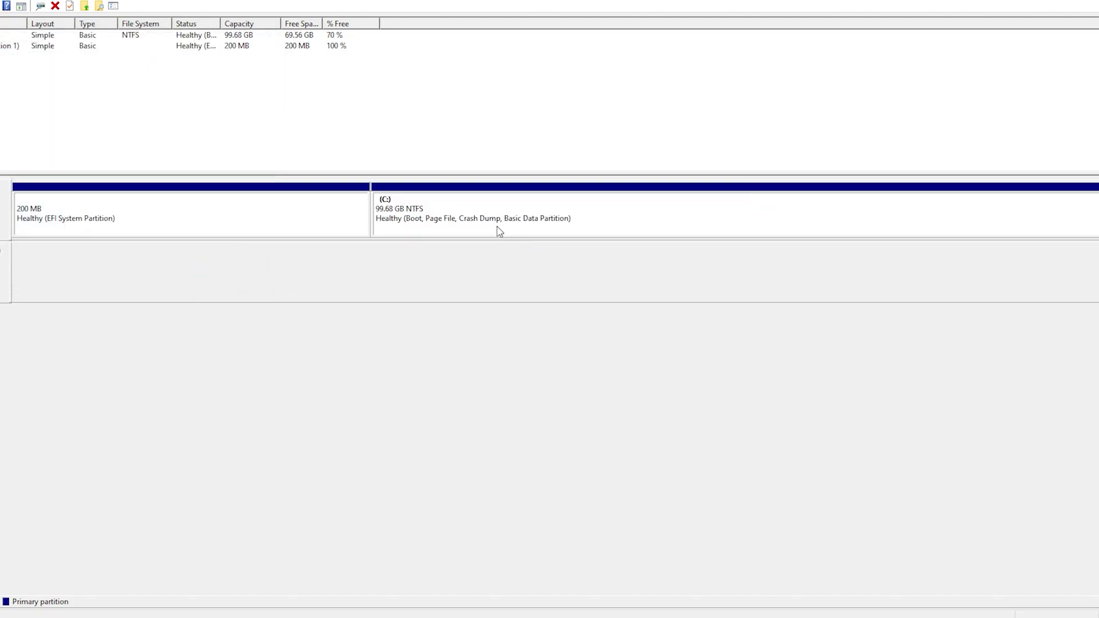